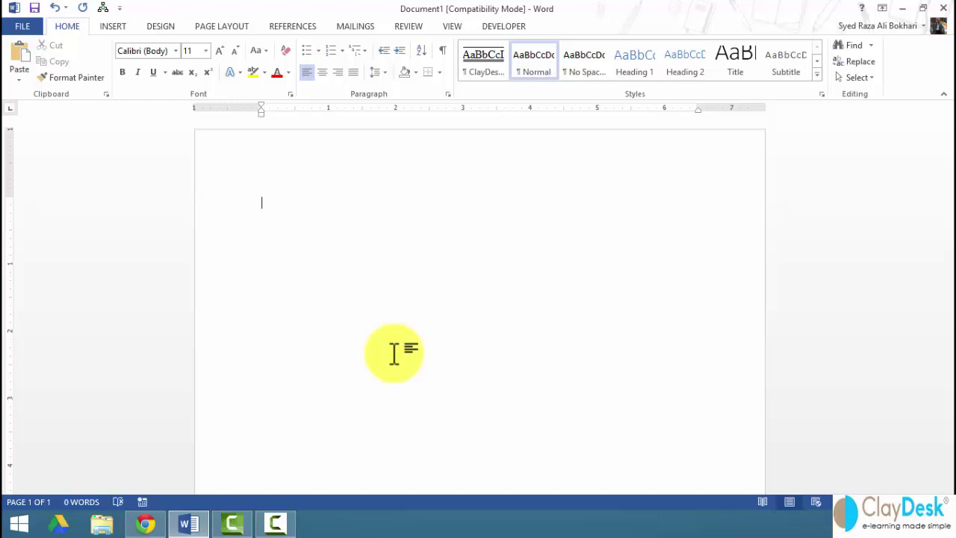
- Minimize the blank document and open HRM_Research_Proposal.docx from the desktop
click(903, 9)
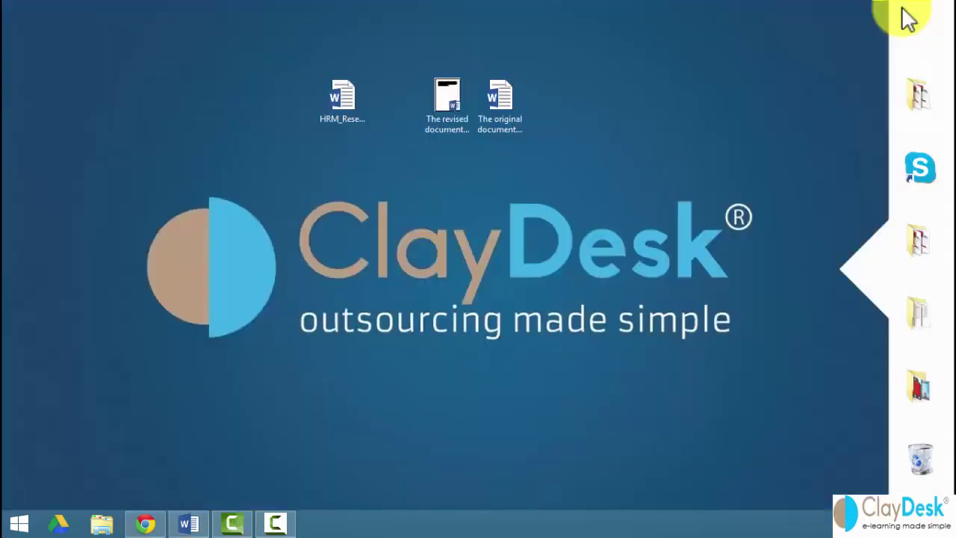
double_click(346, 104)
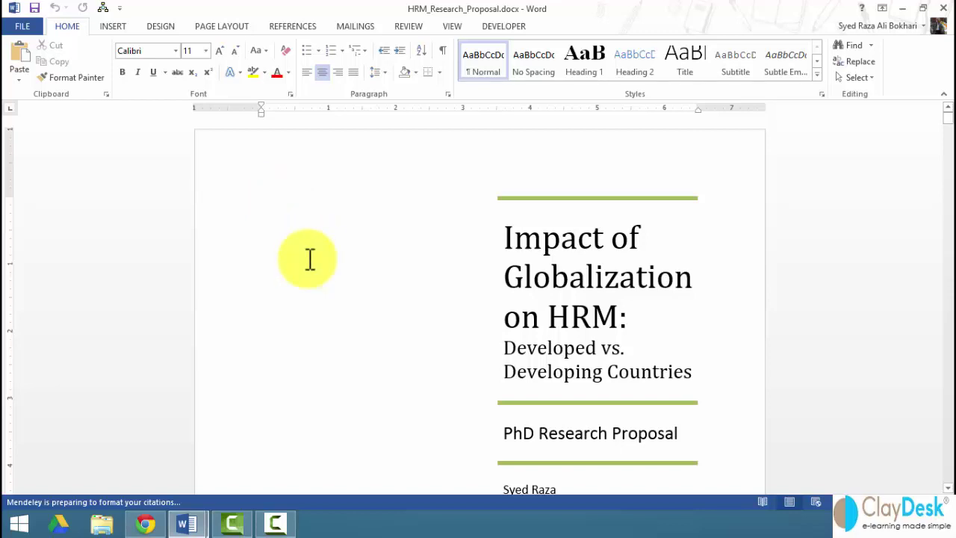
- Scroll through the proposal and jump to its last line, below reference 36 on page 15
scroll(309, 258, down, 10)
scroll(309, 258, down, 8)
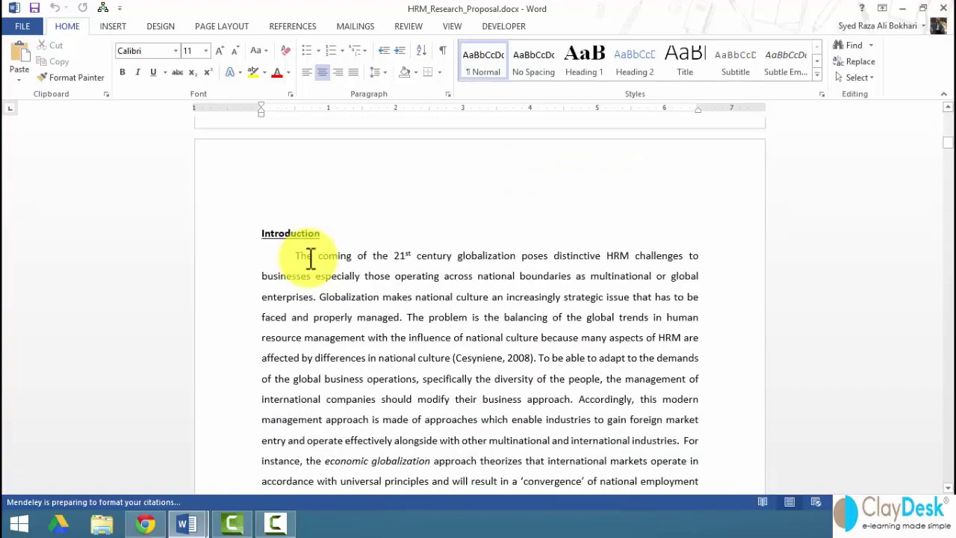
drag(949, 153, 947, 306)
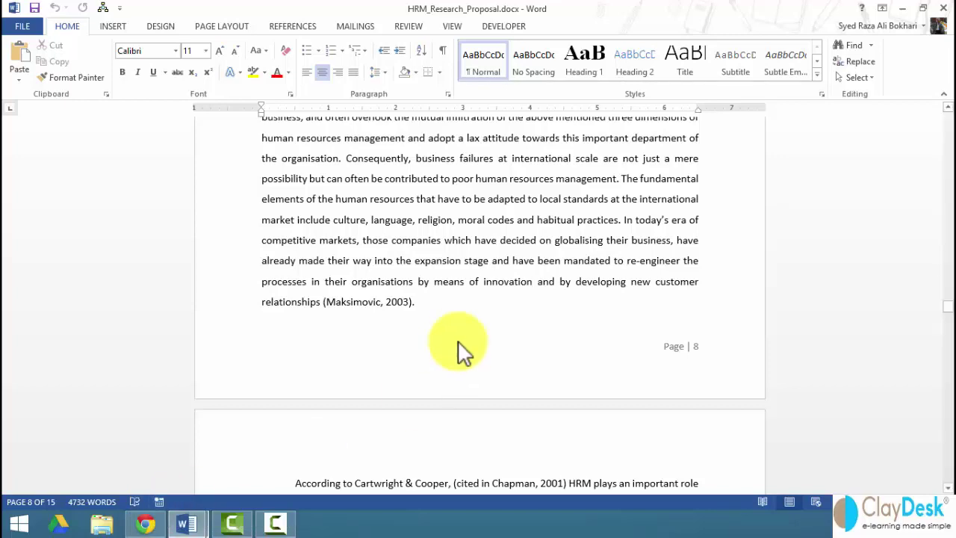
scroll(434, 328, down, 7)
drag(950, 338, 951, 342)
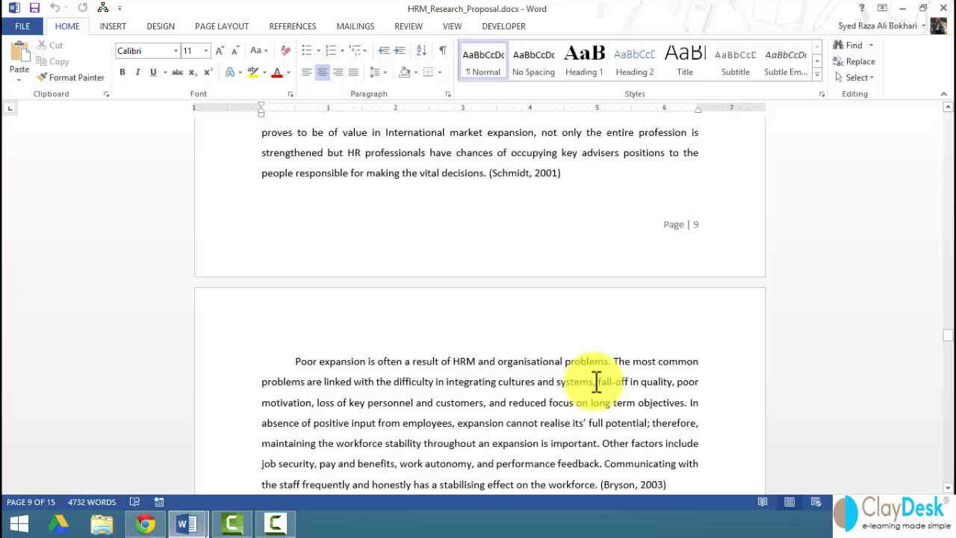
key(ctrl+End)
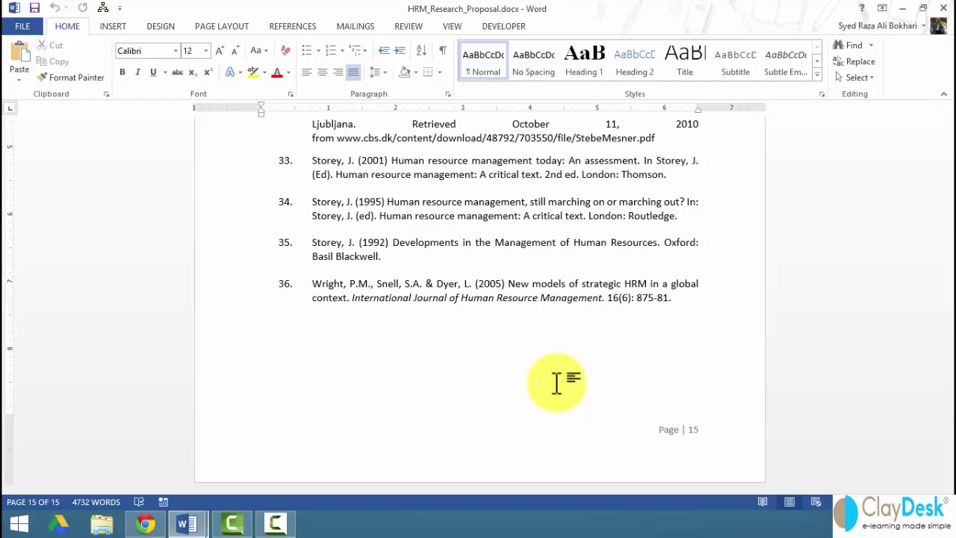
- Put the cursor on the empty line after reference 36 and open Insert > Quick Parts > Field
click(557, 384)
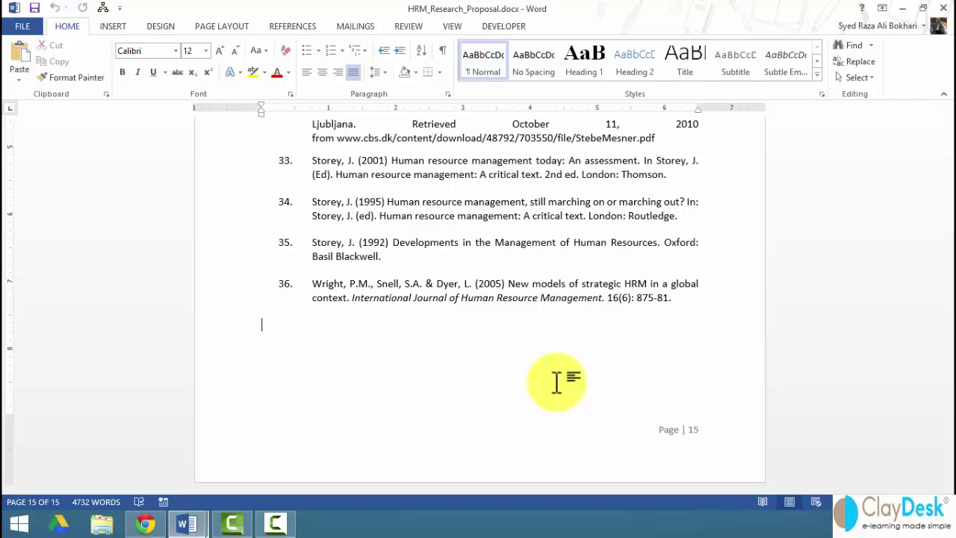
click(121, 24)
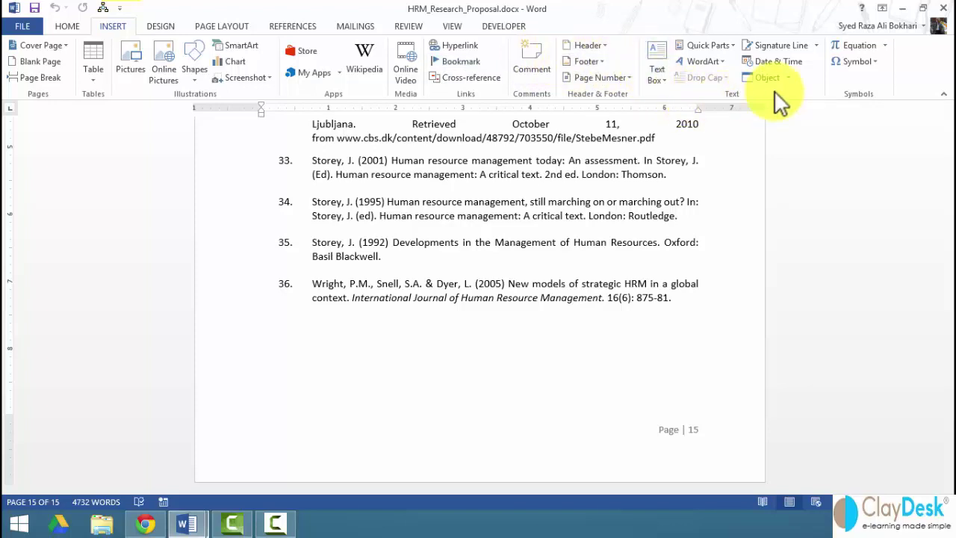
click(733, 45)
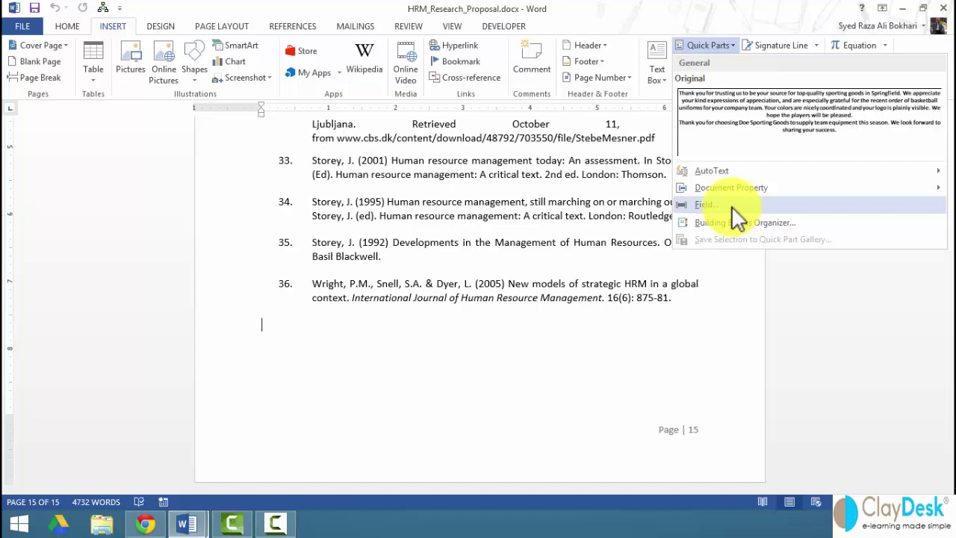
click(280, 324)
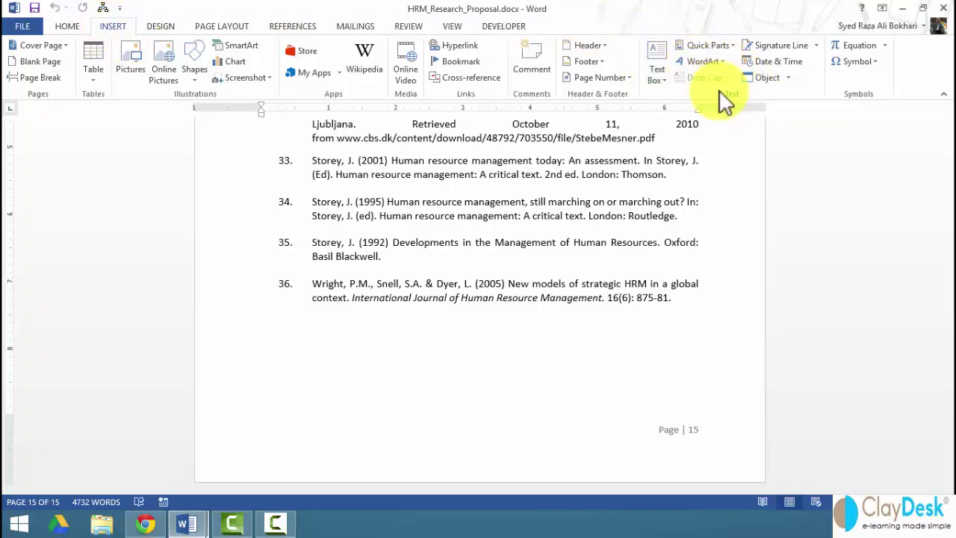
click(733, 45)
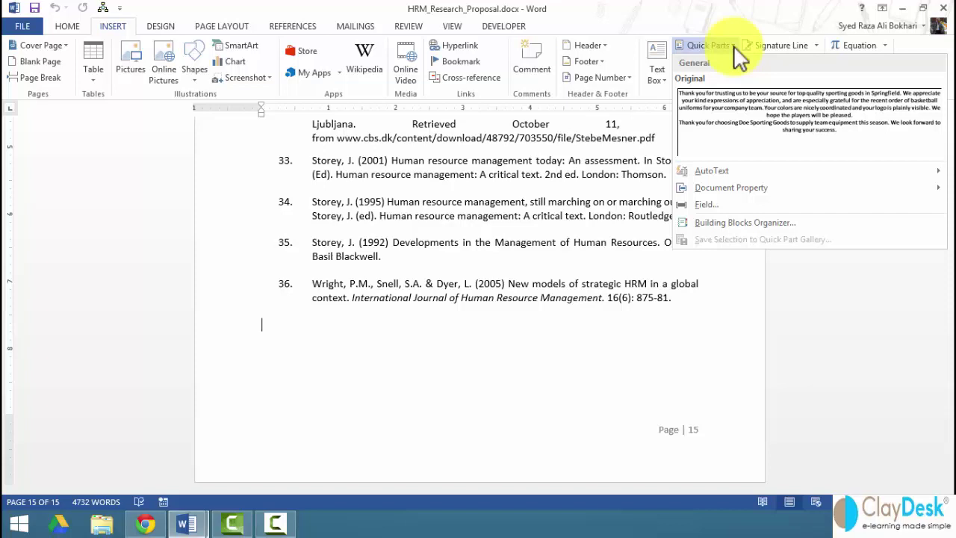
click(734, 204)
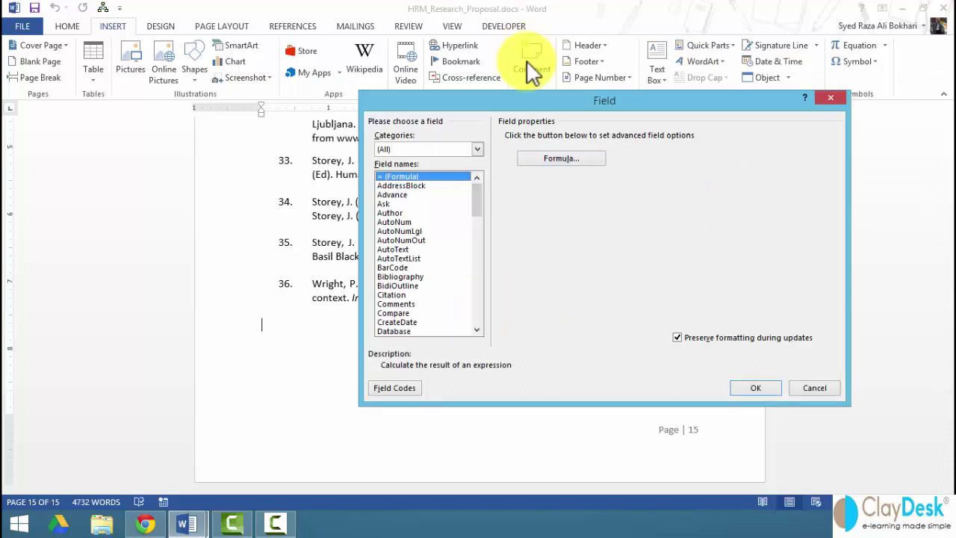
- Reposition the Field dialog and preview the Date and Time fields with M.d.yyyy format
drag(513, 99, 477, 78)
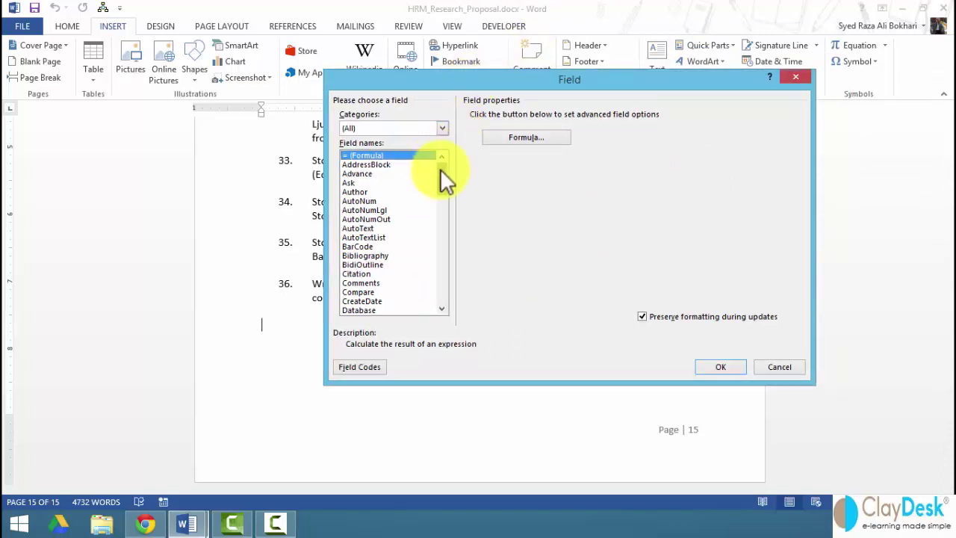
mouse_move(440, 168)
mouse_down()
mouse_move(442, 241)
mouse_move(453, 160)
mouse_up()
click(442, 128)
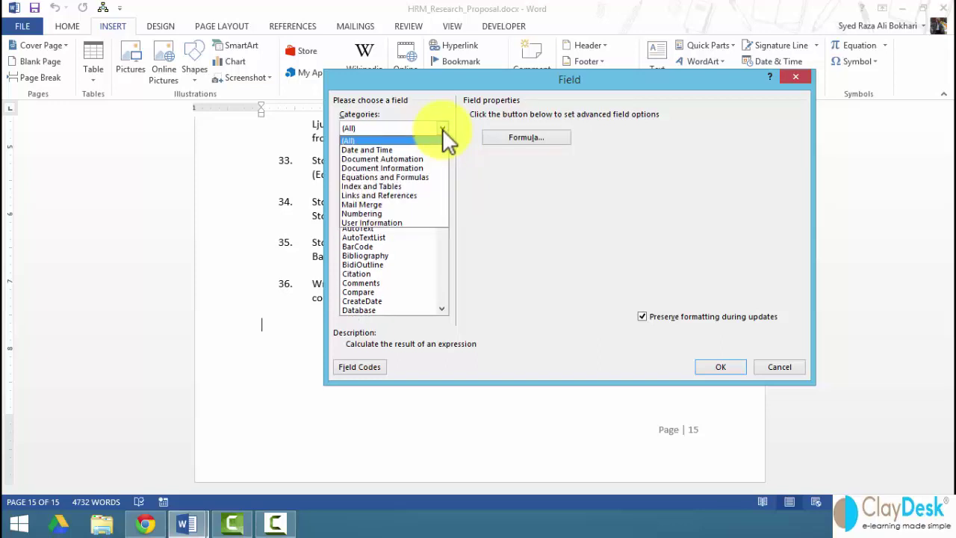
click(393, 151)
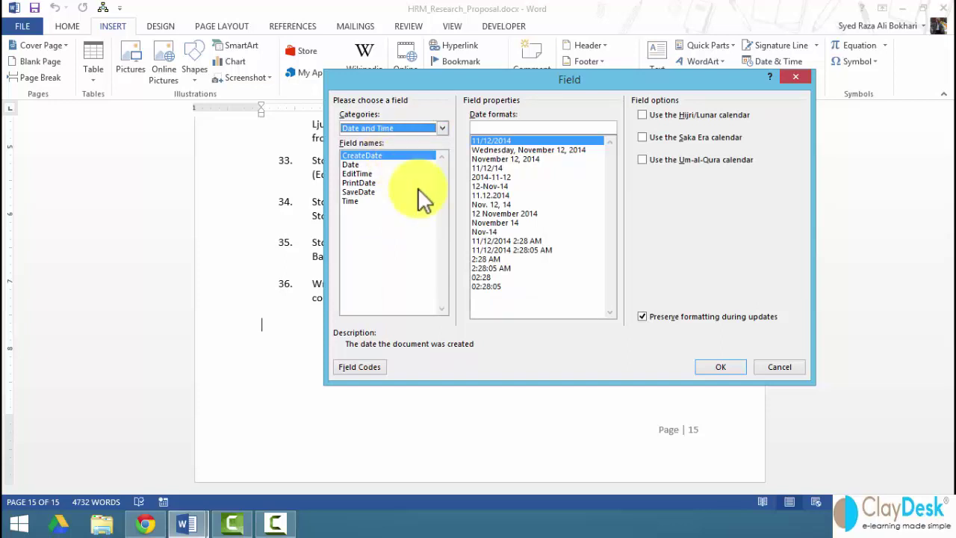
click(483, 193)
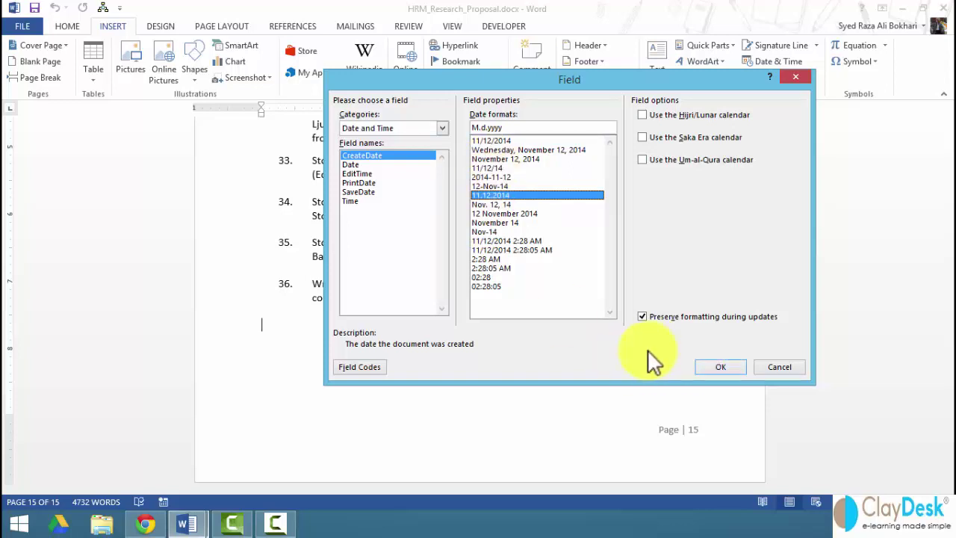
- Compare the Document Information and Mail Merge categories, settling on Document Information
click(381, 127)
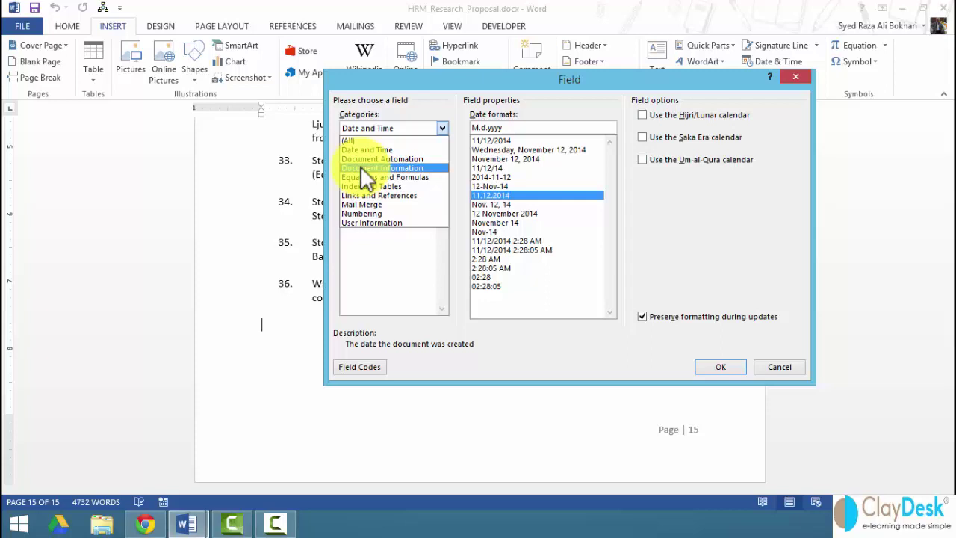
click(360, 168)
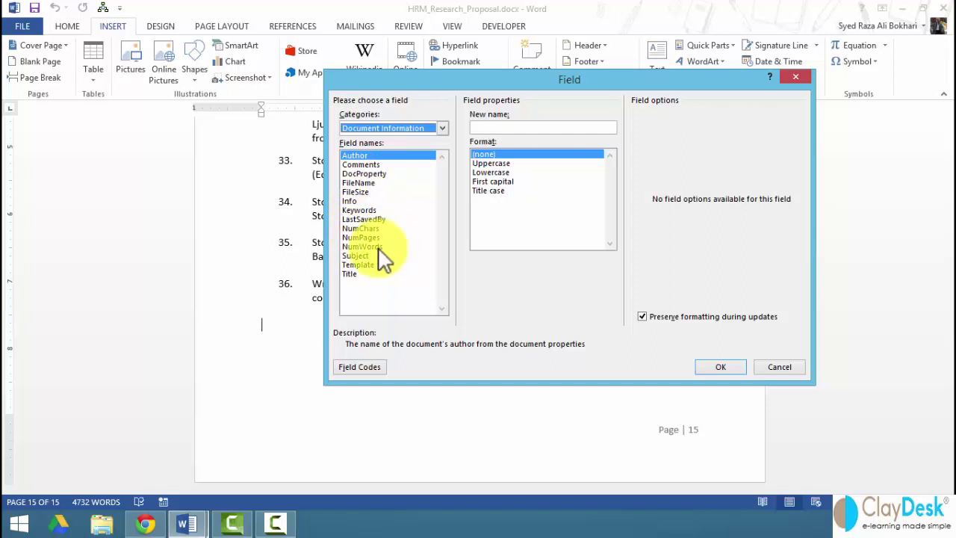
click(442, 131)
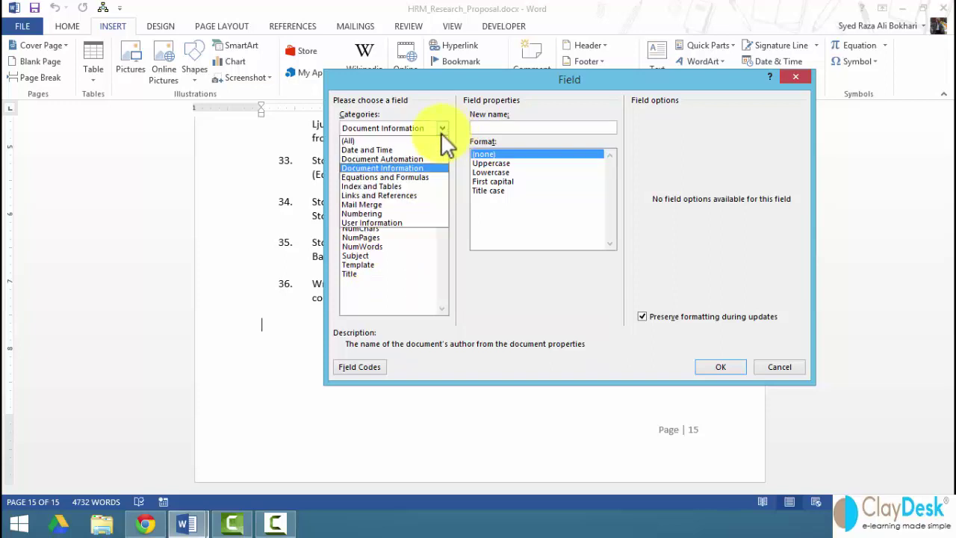
click(387, 205)
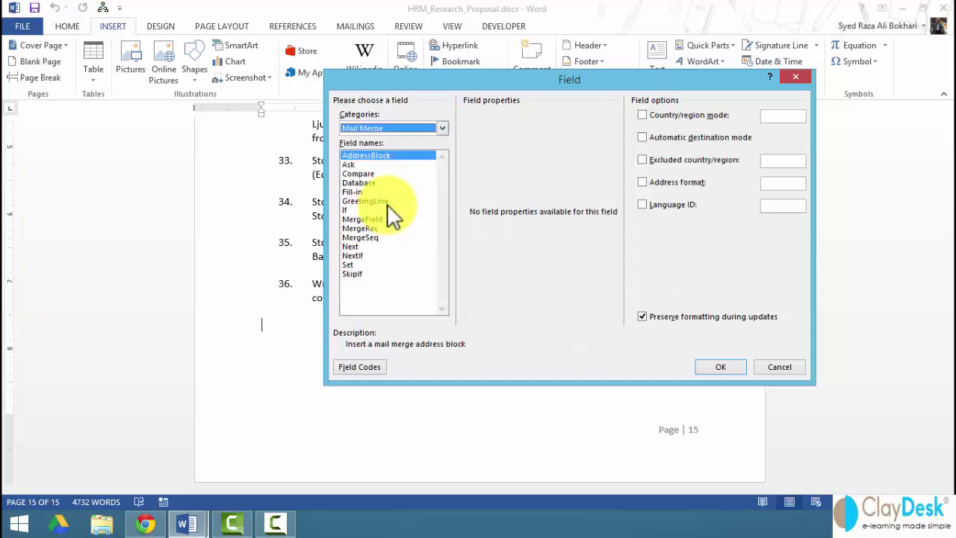
click(444, 127)
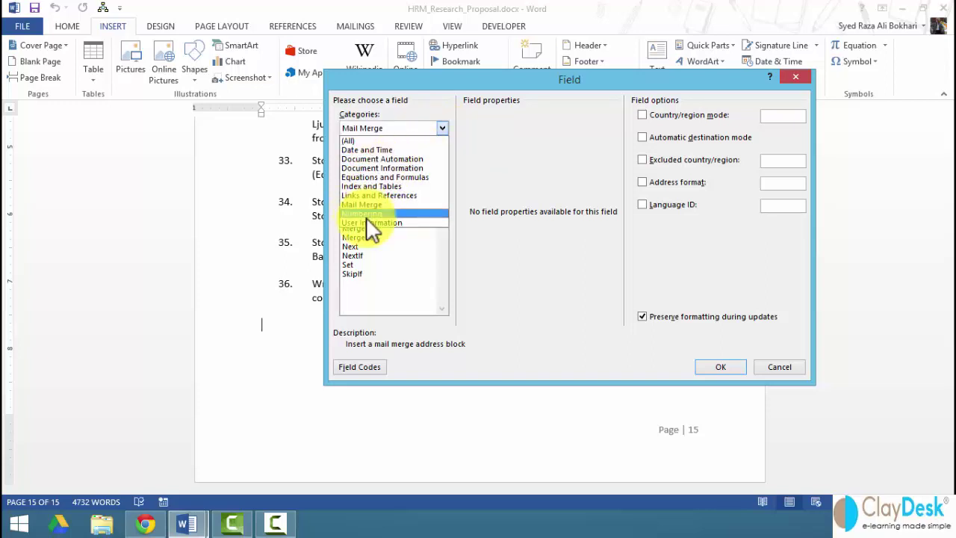
click(360, 168)
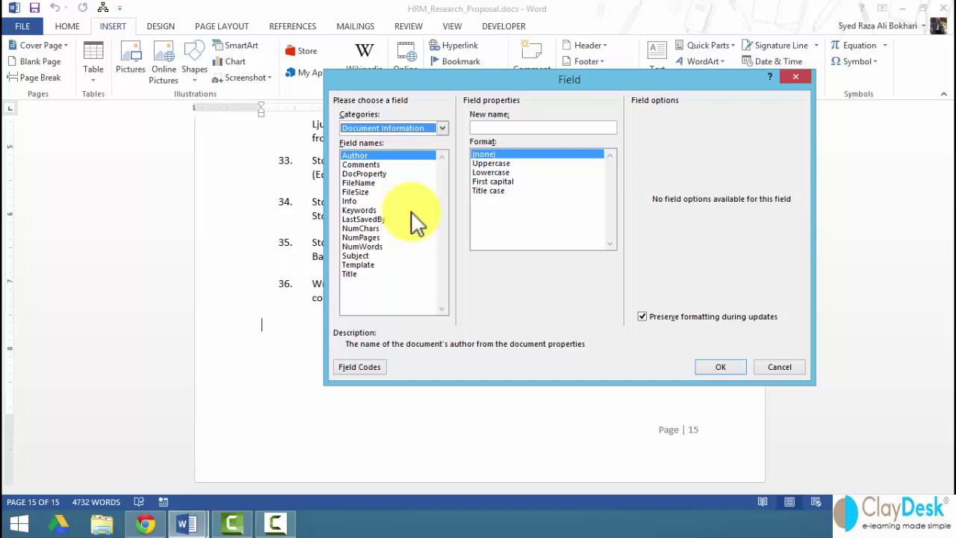
- Insert the Author field below reference 36 with its format left as (none)
click(359, 164)
click(357, 156)
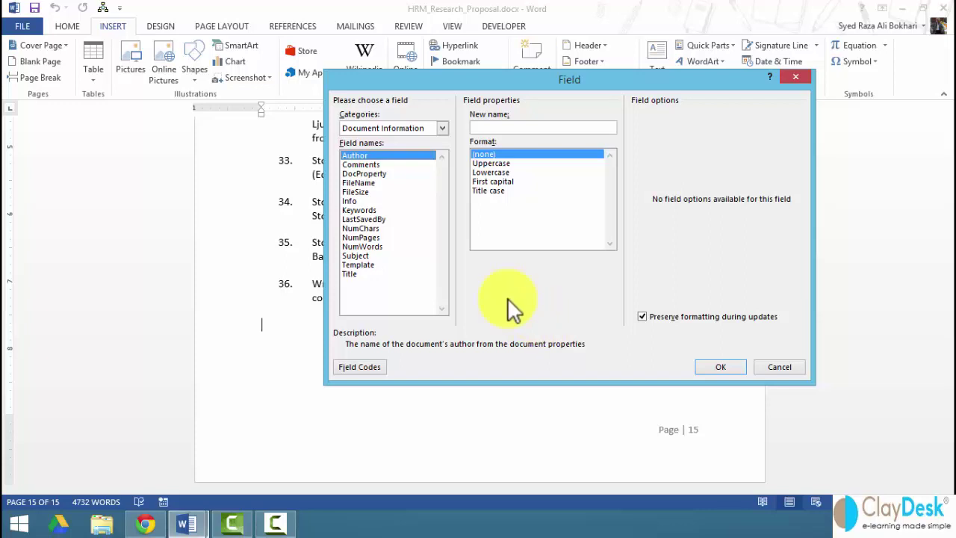
click(359, 367)
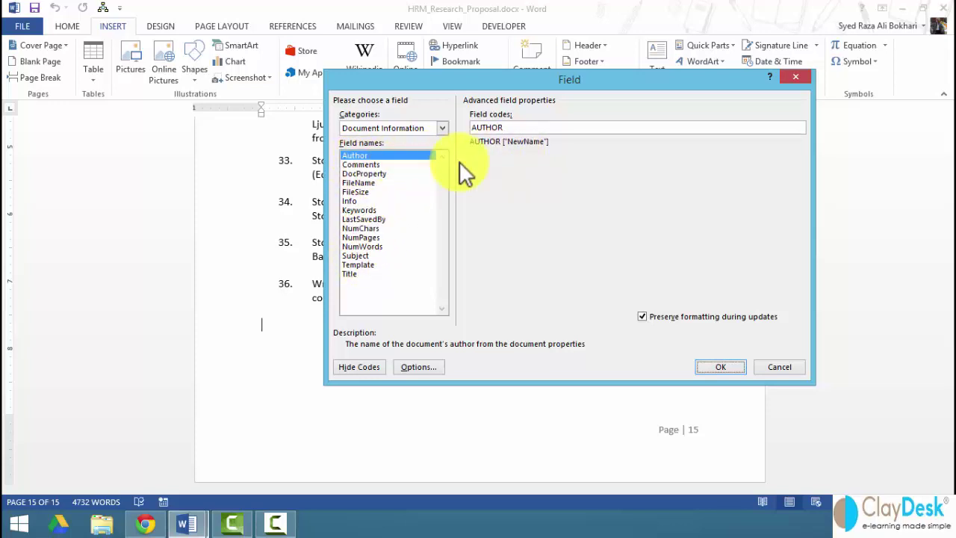
click(360, 367)
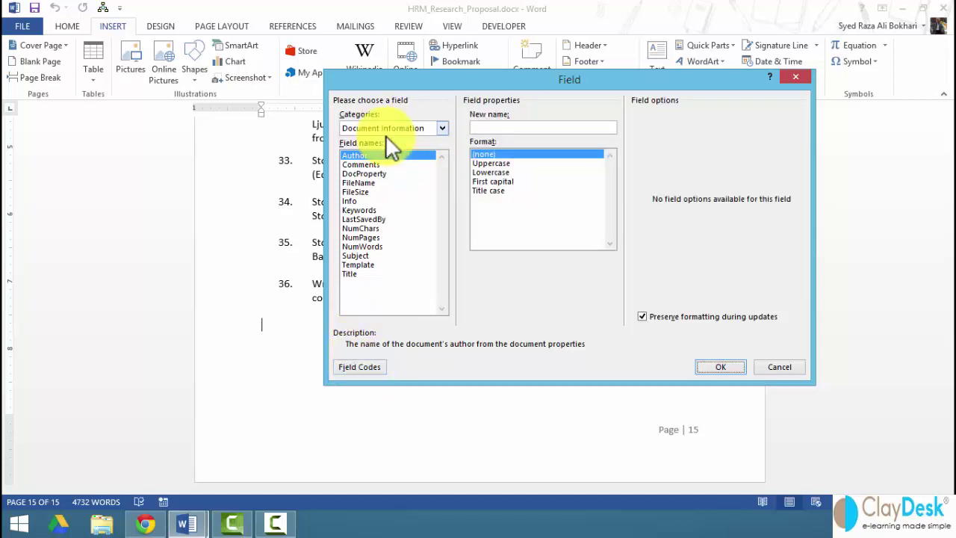
click(499, 163)
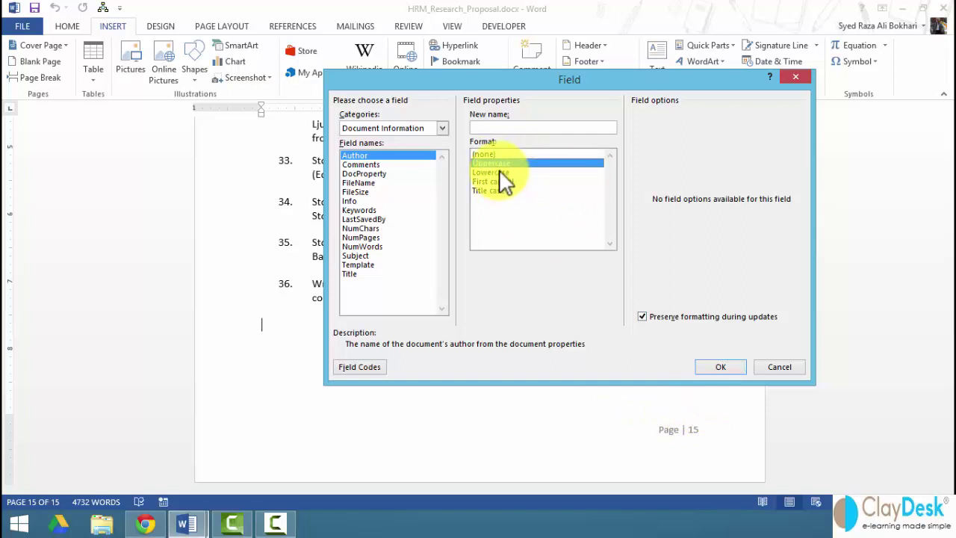
click(489, 153)
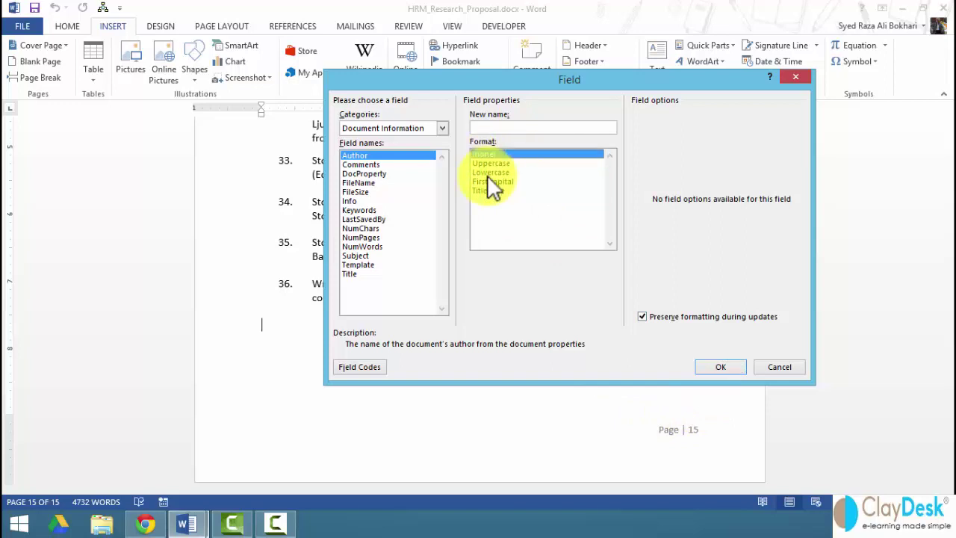
click(707, 367)
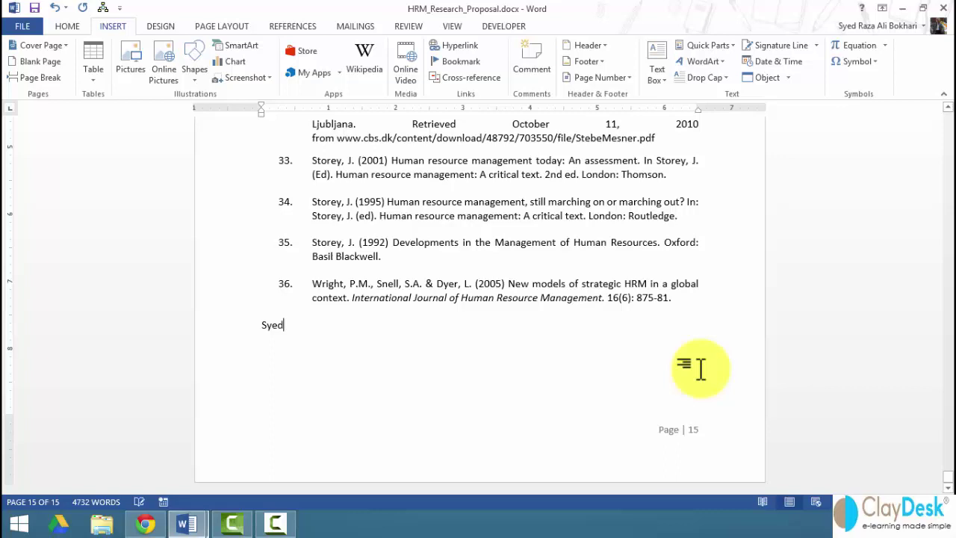
- Label the author field 'Author Name:' and add a 'Number of Words:' line ending in a tab
click(271, 327)
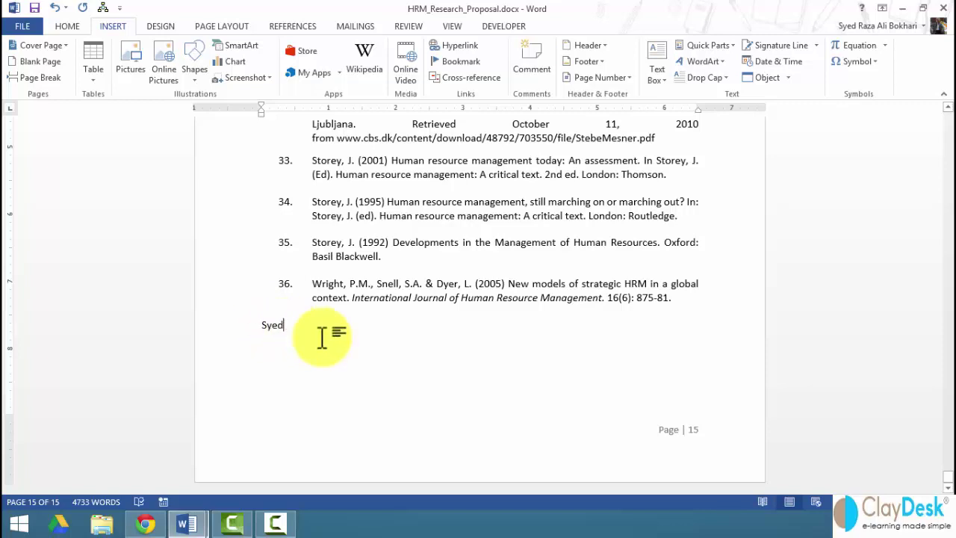
double_click(284, 329)
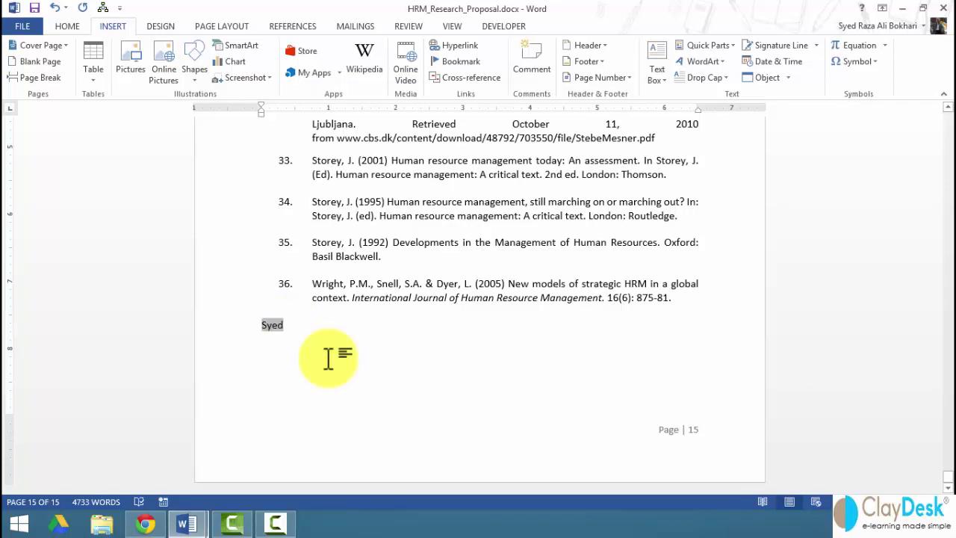
text(Author)
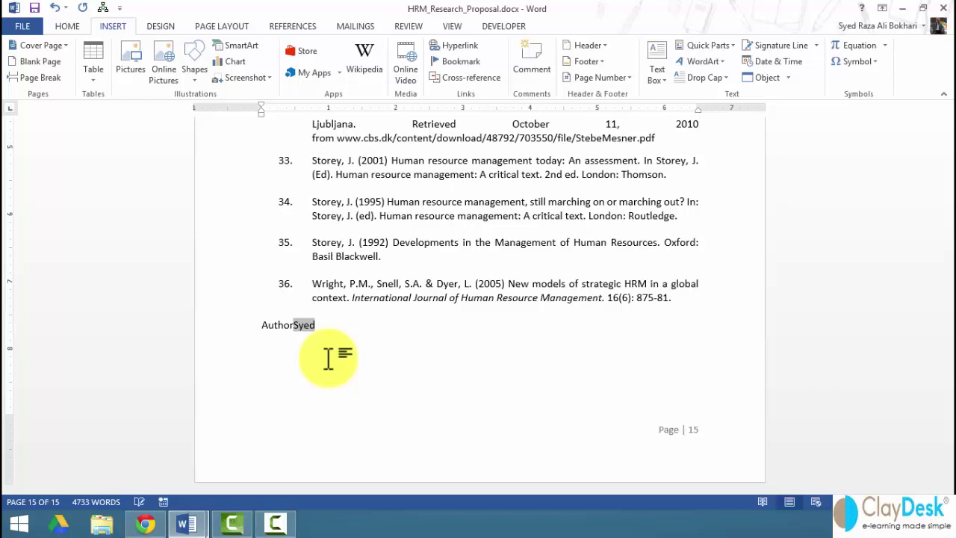
text( Name:)
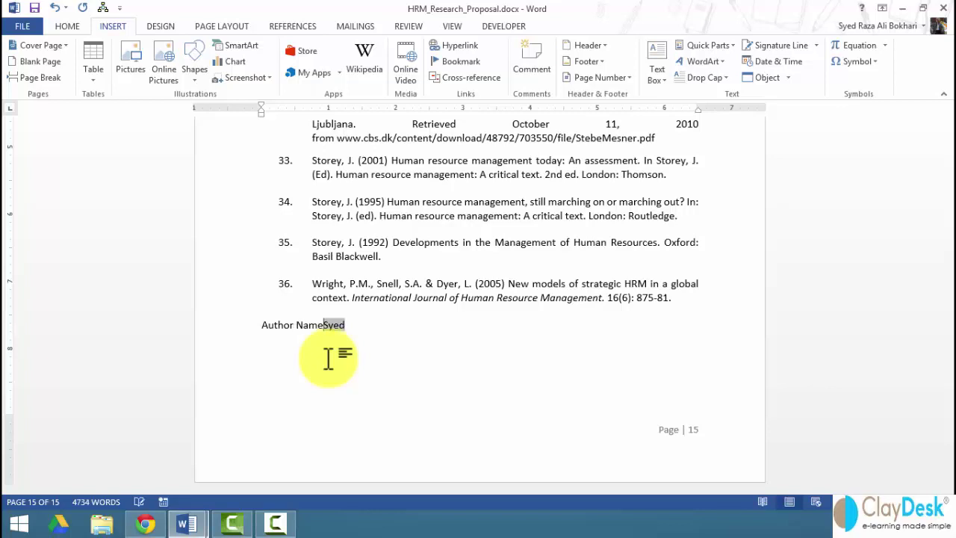
key(End)
key(Return)
text(Date)
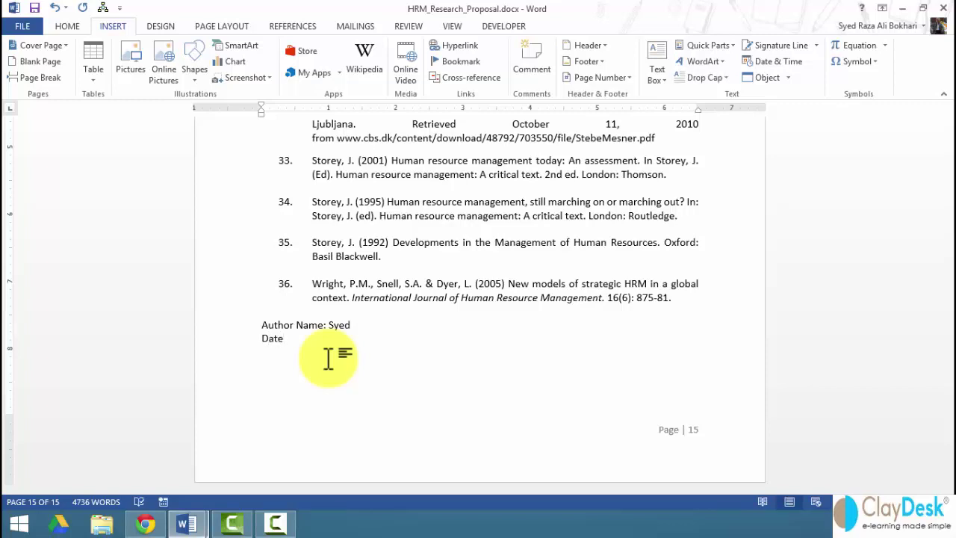
key(BackSpace)
key(BackSpace)
key(BackSpace)
key(BackSpace)
text(Number of Words:)
key(Tab)
- Push the author name value right to a tab stop
key(Up)
key(ctrl+shift+Left)
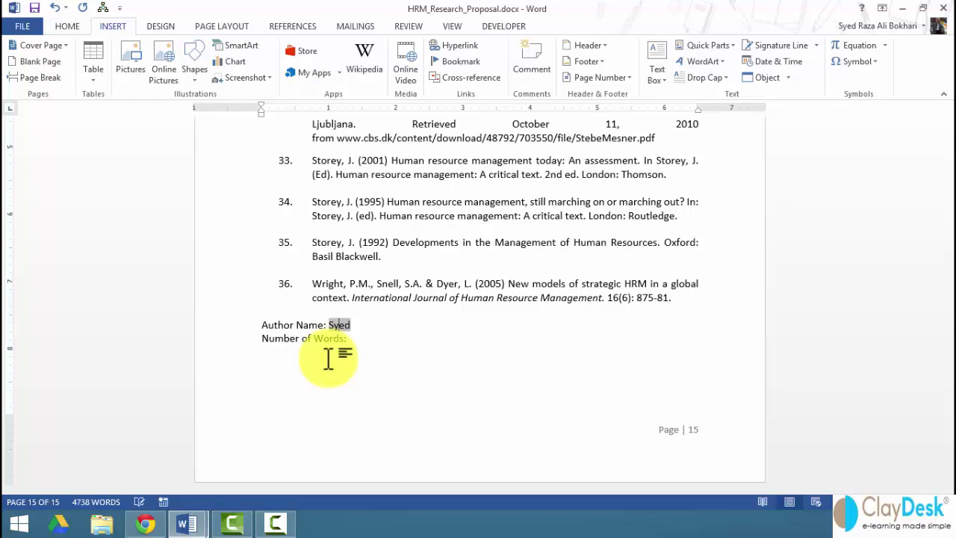
key(Tab)
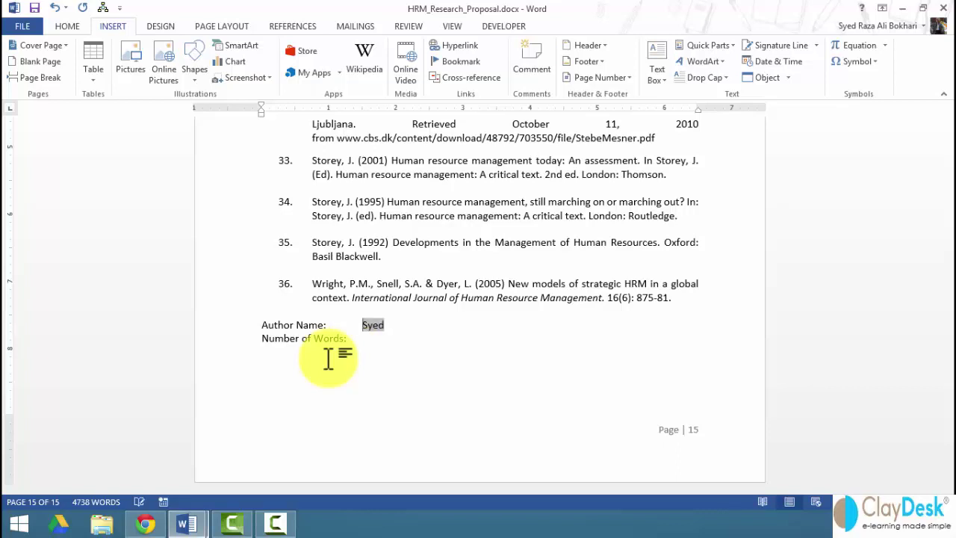
key(Down)
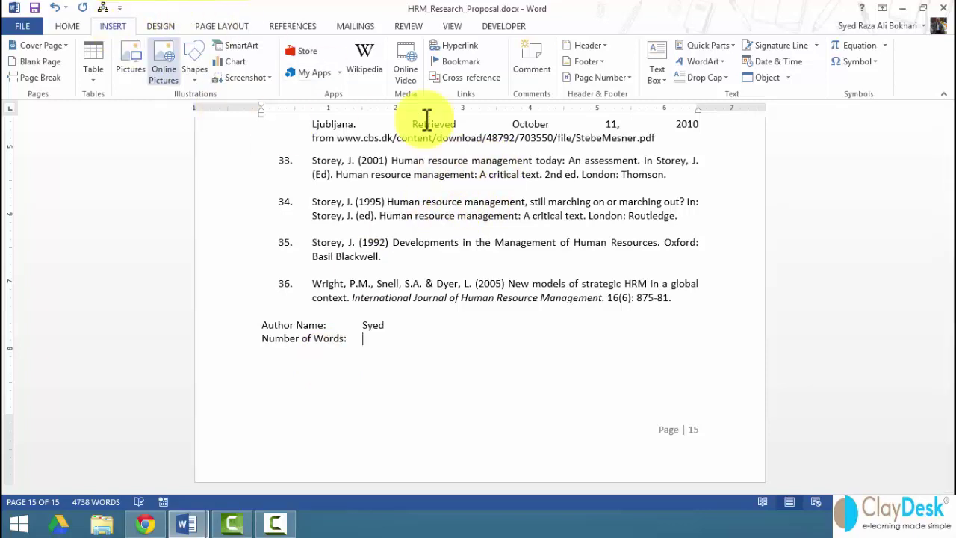
- Insert a NumWords field with 1, 2, 3 format and numeric format 0, showing 4738
click(729, 44)
click(712, 206)
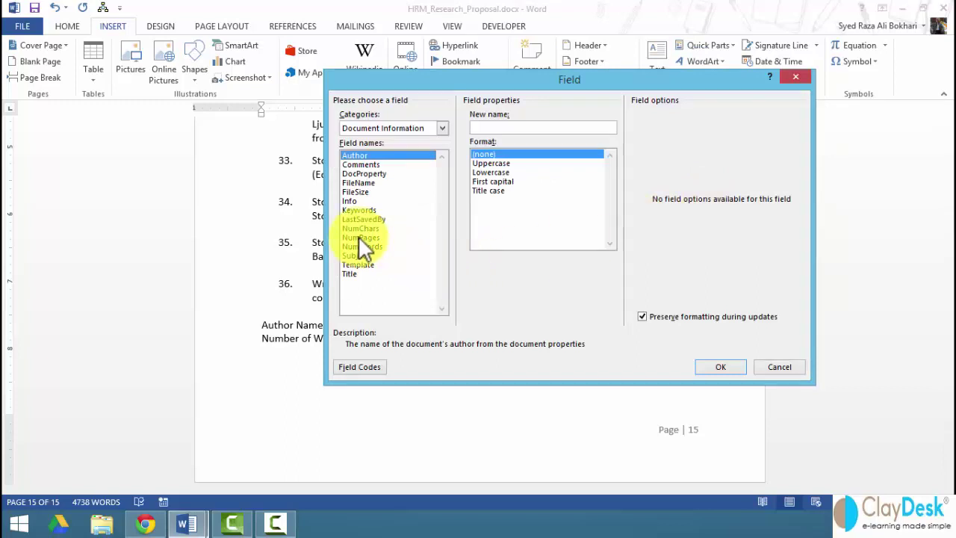
click(363, 246)
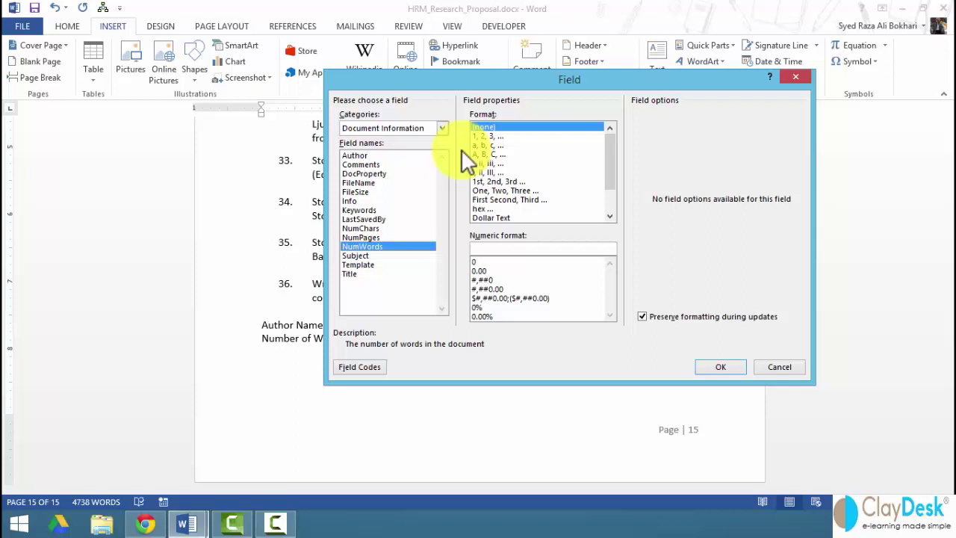
click(502, 136)
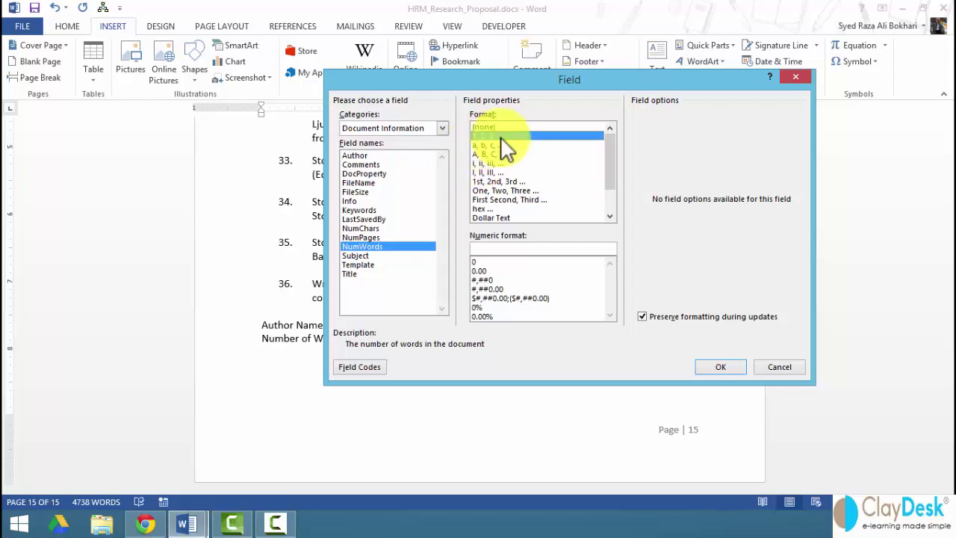
click(478, 261)
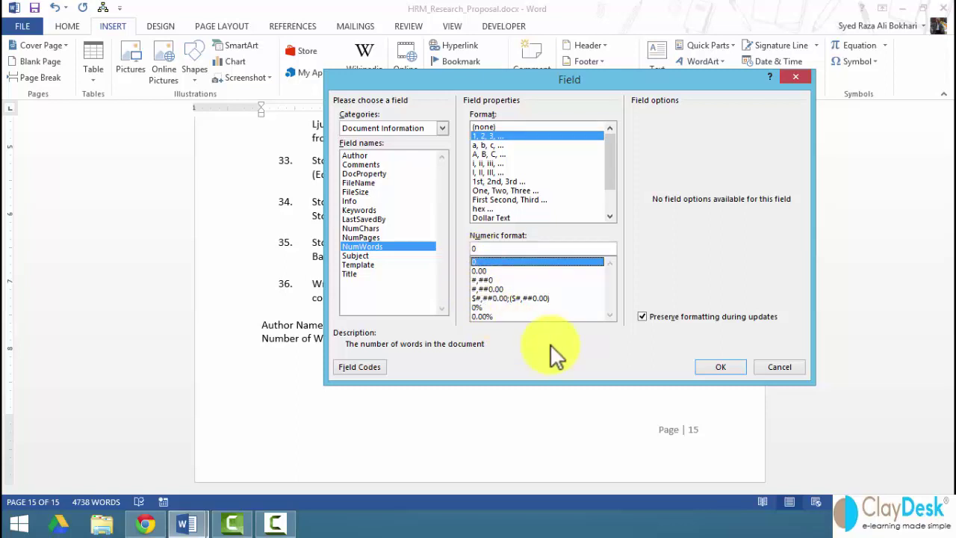
click(719, 367)
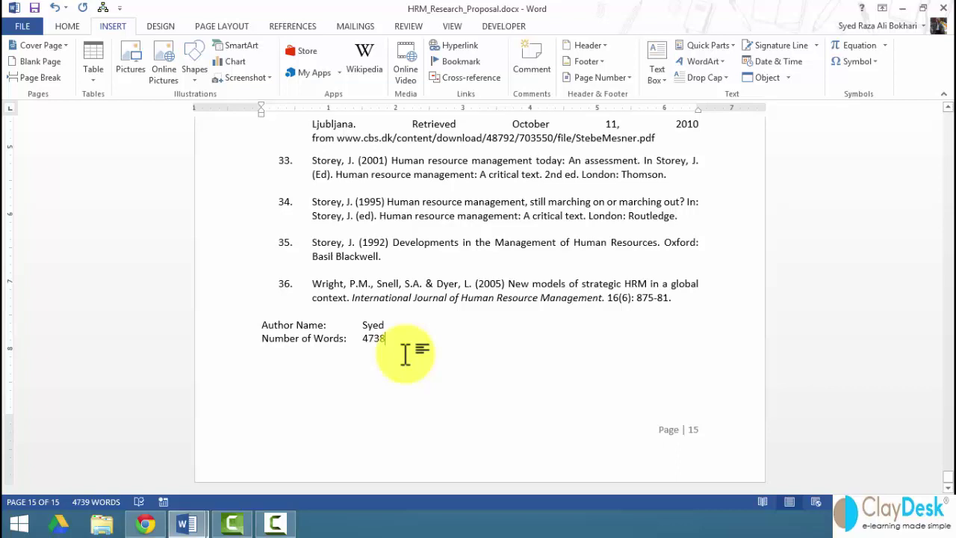
- Add a 'Number of Character:' line ending in a tab below the word count
key(Return)
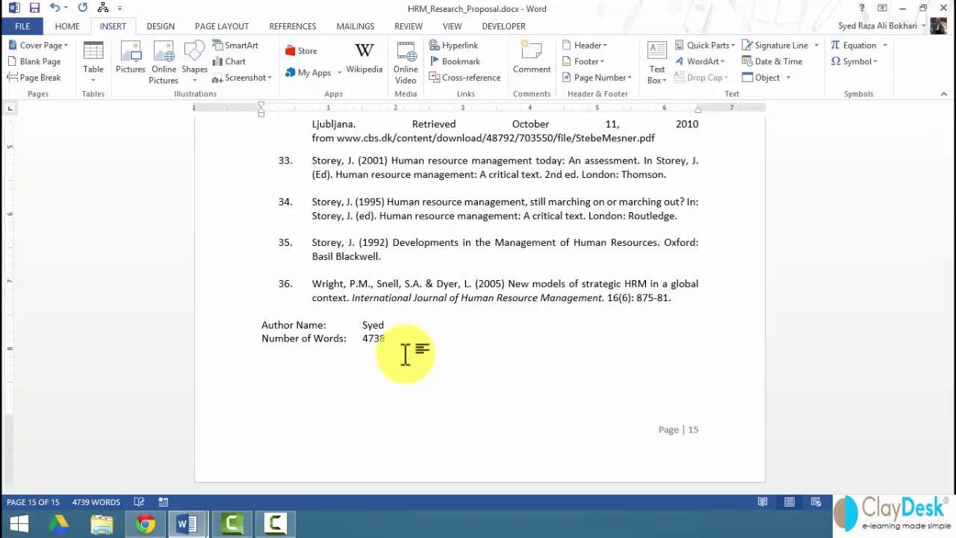
text(Number of C)
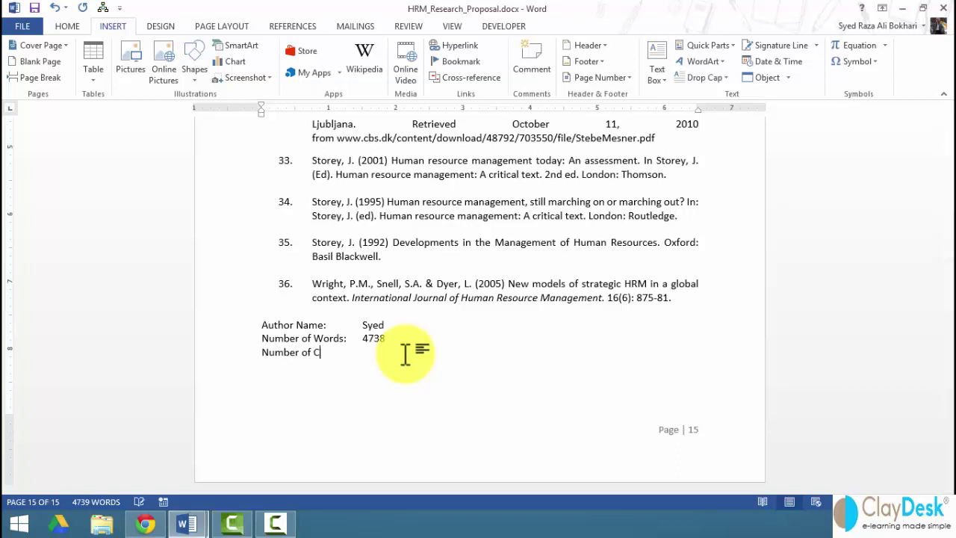
text(haracter:)
key(Tab)
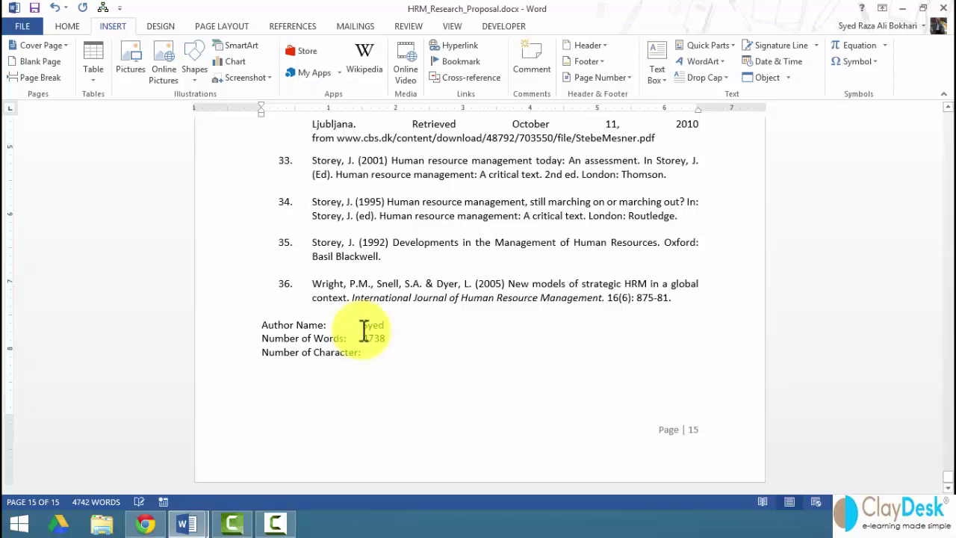
- Align the word count 4738 and the author name at the same tab stop
double_click(367, 338)
key(Tab)
double_click(363, 326)
key(Tab)
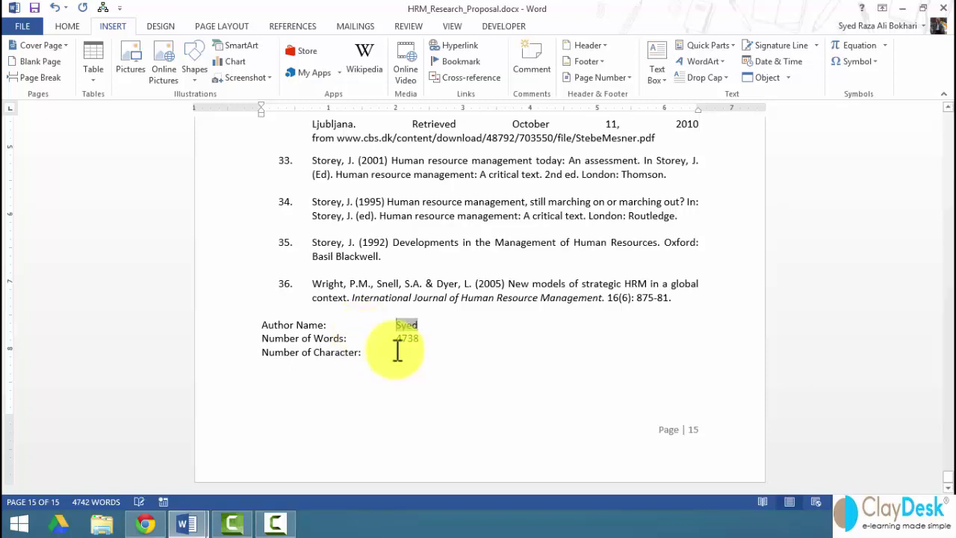
click(404, 353)
- Insert a NumChars field with 1, 2, 3 format and numeric format 0, showing 27643
click(713, 44)
click(743, 204)
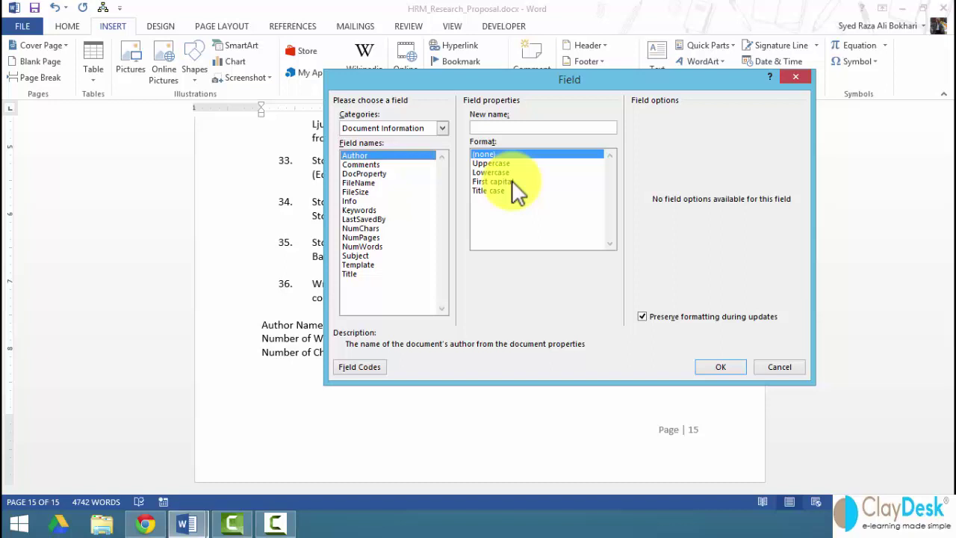
click(361, 228)
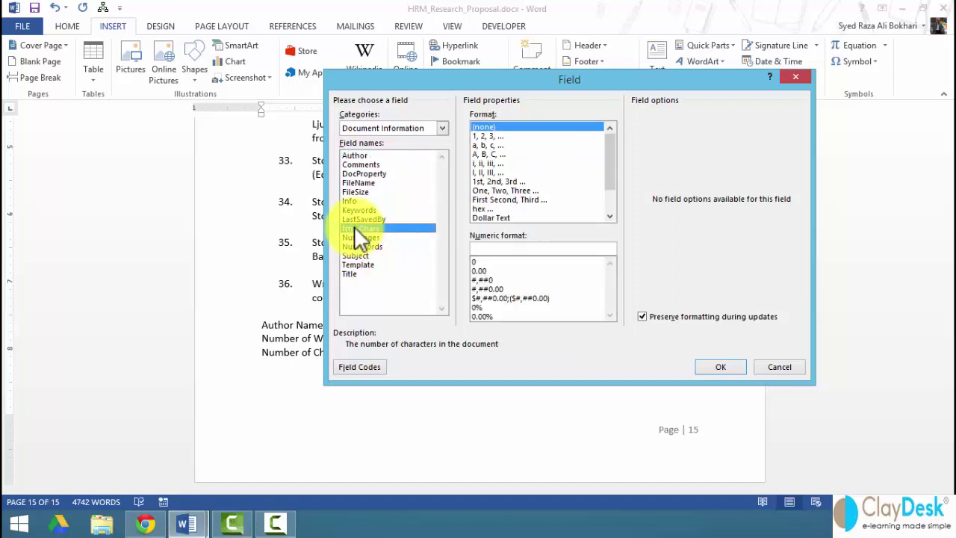
click(486, 136)
click(486, 262)
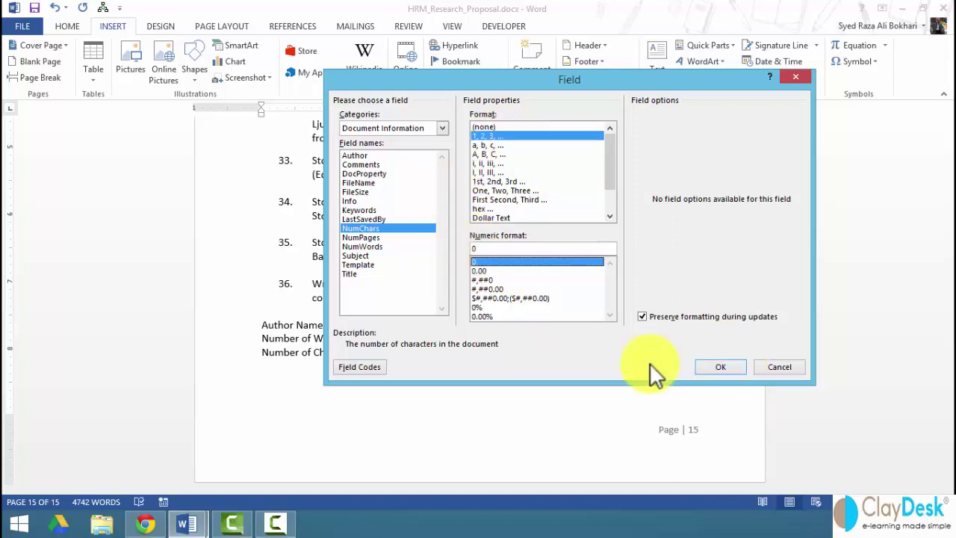
click(721, 366)
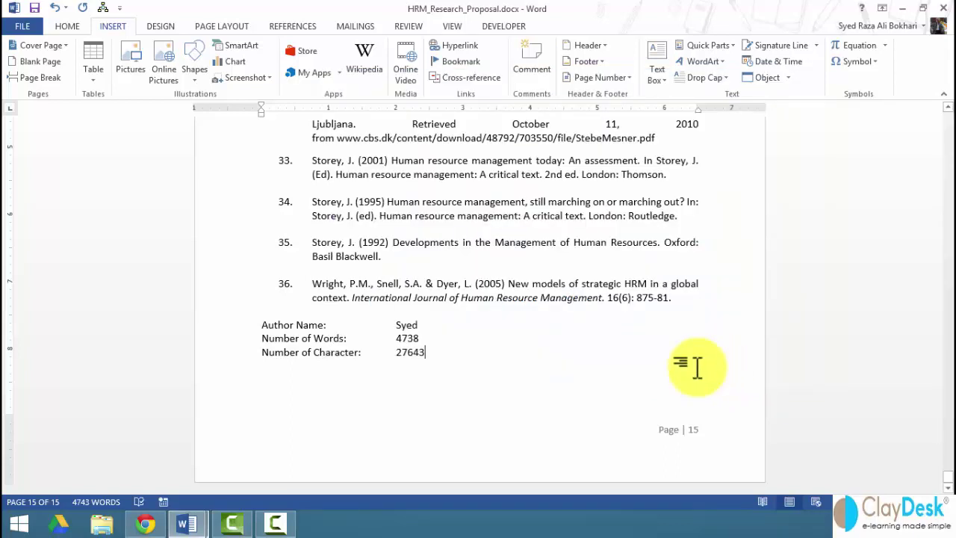
- On a new line, insert a FileSize field with 1, 2, 3 format and numeric format 0, showing 40510
key(Return)
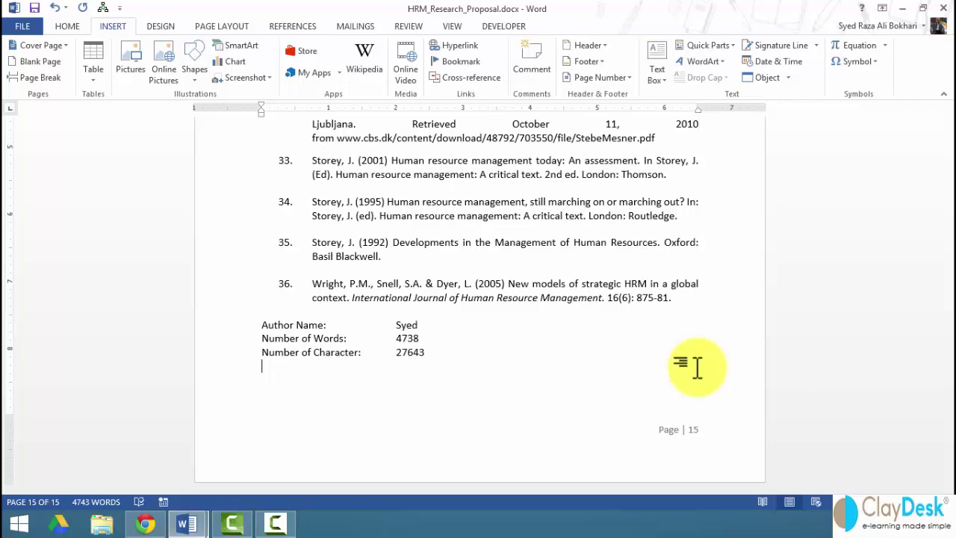
click(702, 45)
click(685, 202)
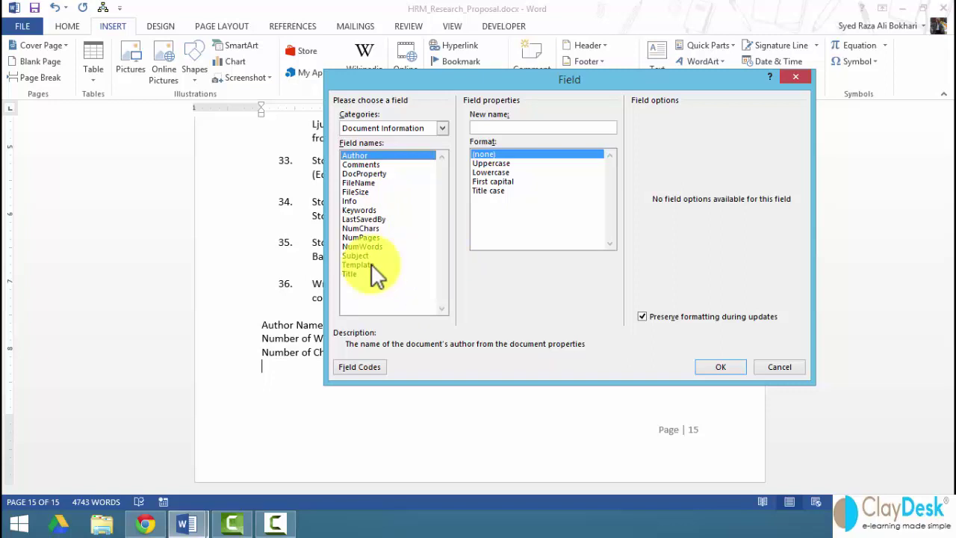
click(355, 192)
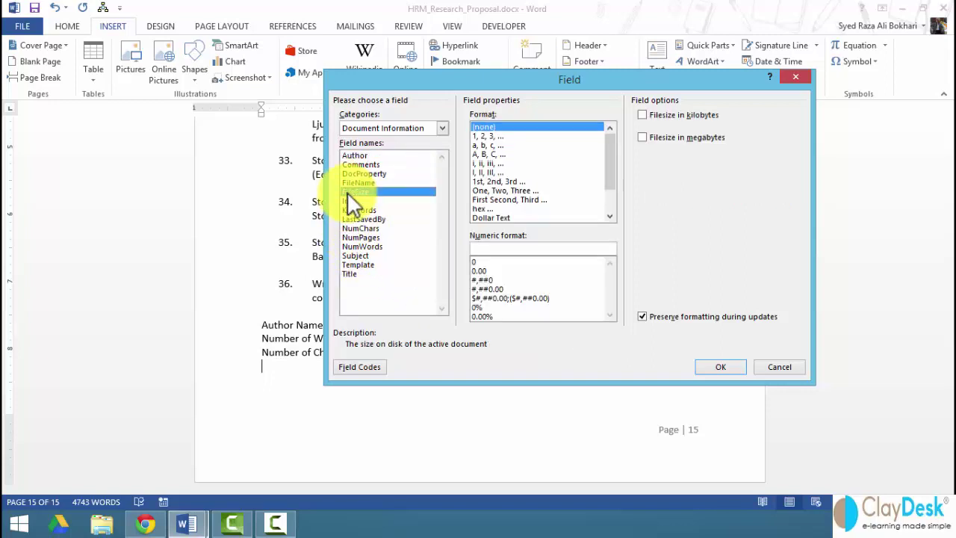
click(495, 137)
click(482, 262)
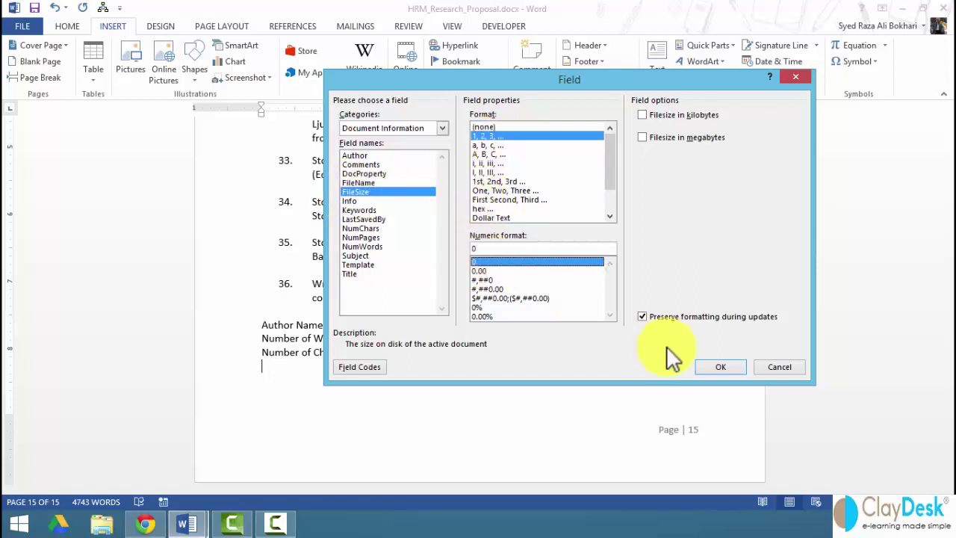
click(717, 366)
key(Home)
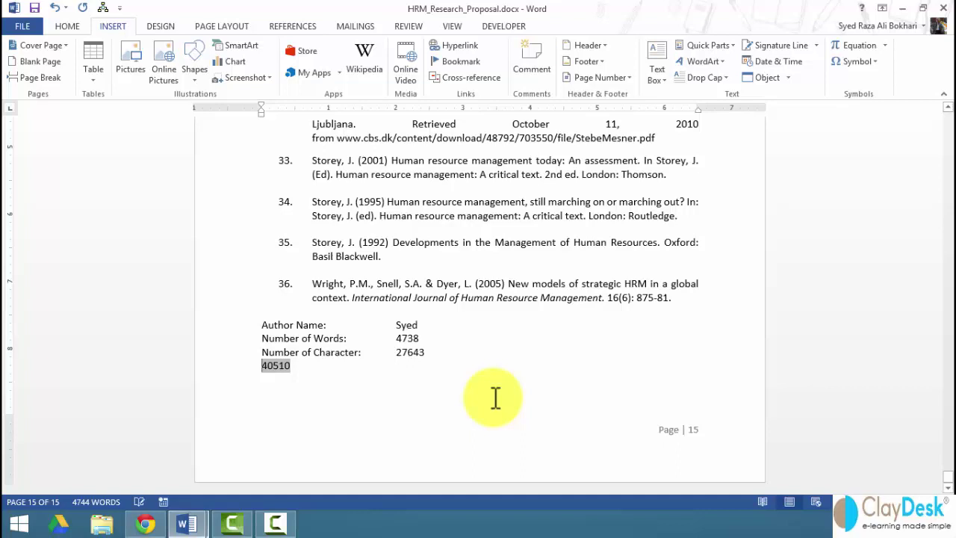
- Label the value 'File Size:', tab-align 40510 with the others, and bold the four info lines
text(File )
text(Siza:)
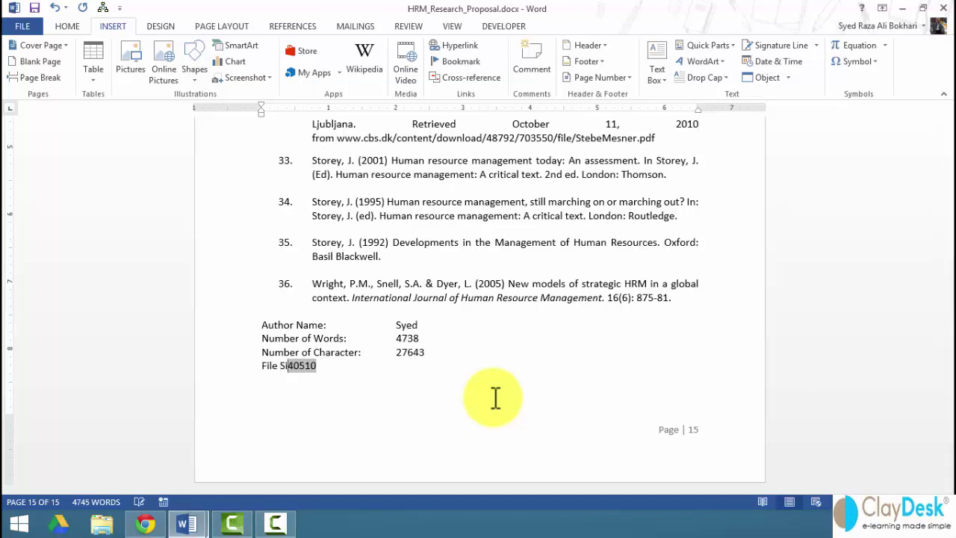
key(Tab)
key(Tab)
key(Tab)
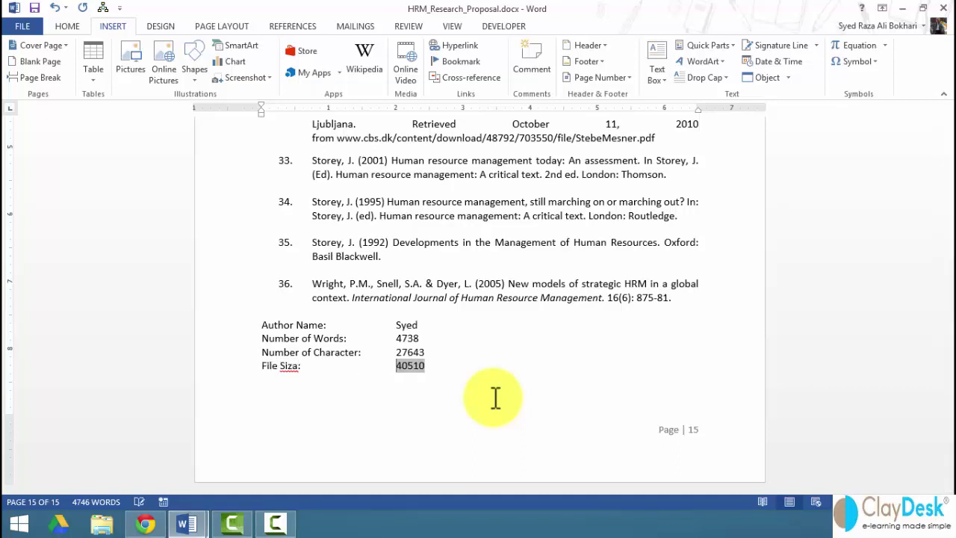
drag(237, 324, 224, 374)
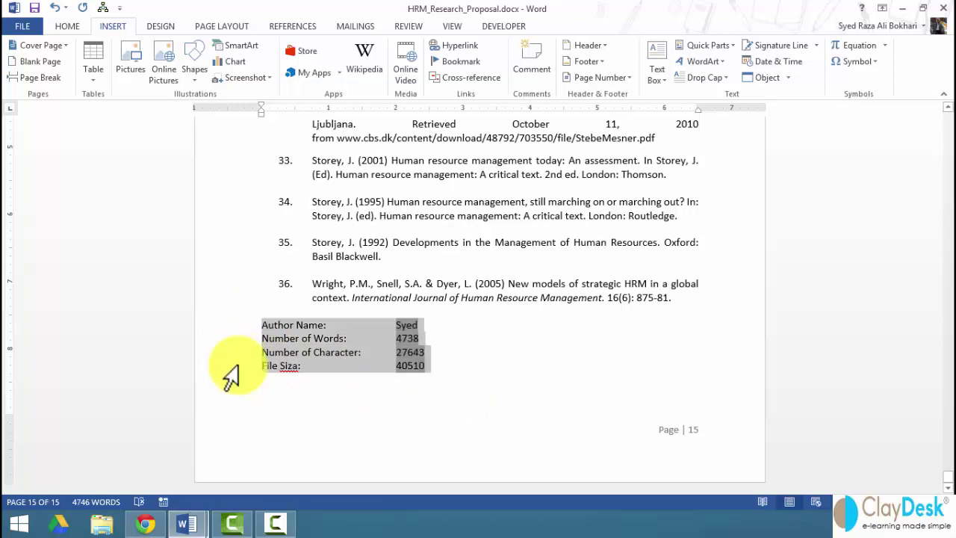
key(ctrl+b)
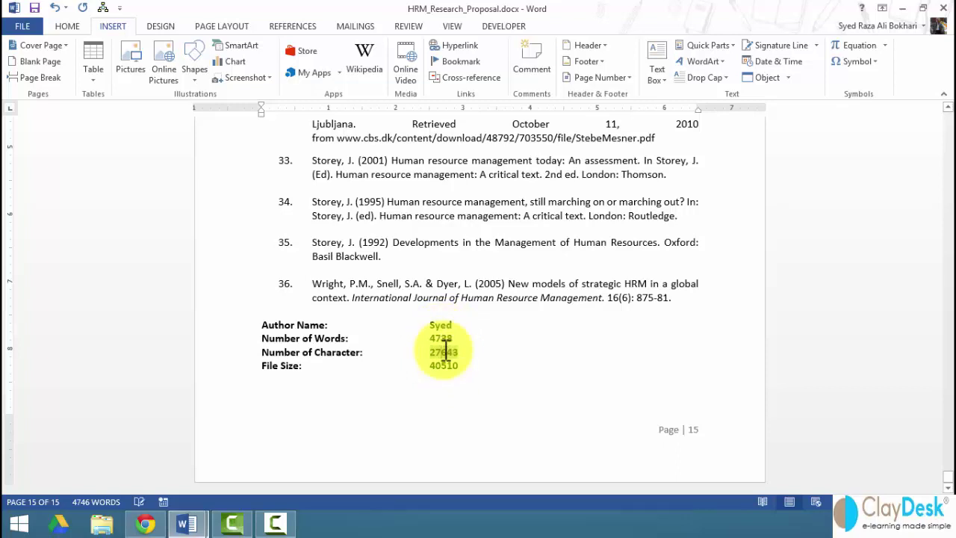
click(469, 382)
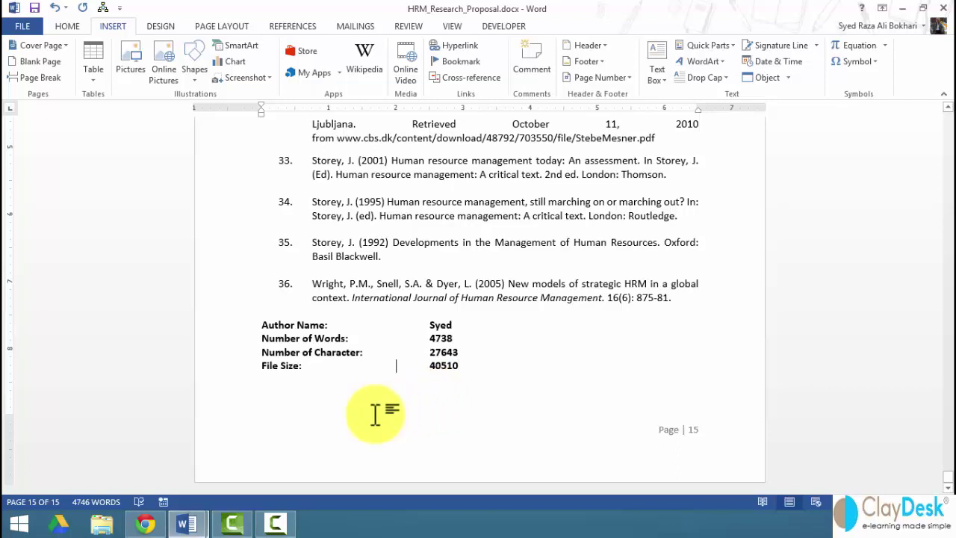
- On a new line after 40510, type the sentence 'Let's add the following text'
key(Return)
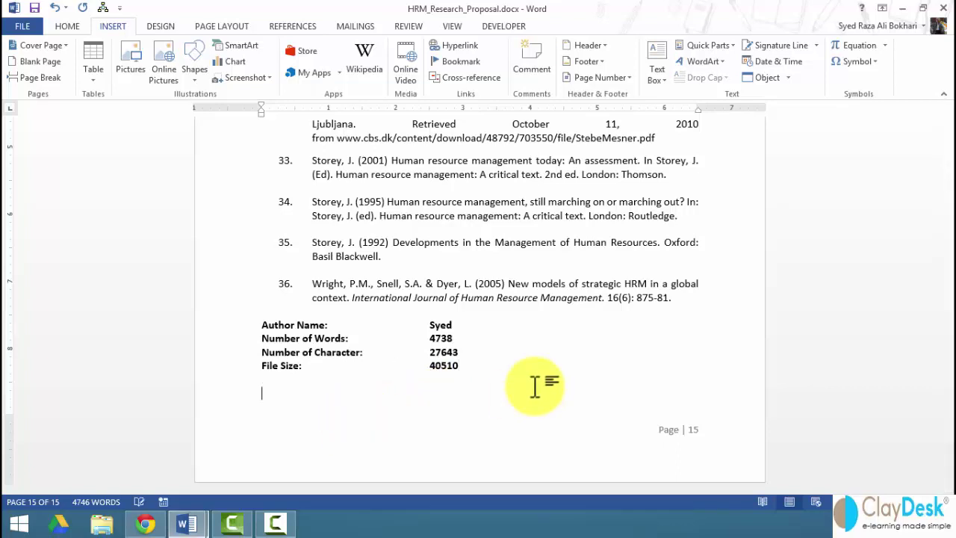
text(Let's)
key(BackSpace)
key(BackSpace)
key(BackSpace)
key(BackSpace)
key(BackSpace)
text(Let's add the follow)
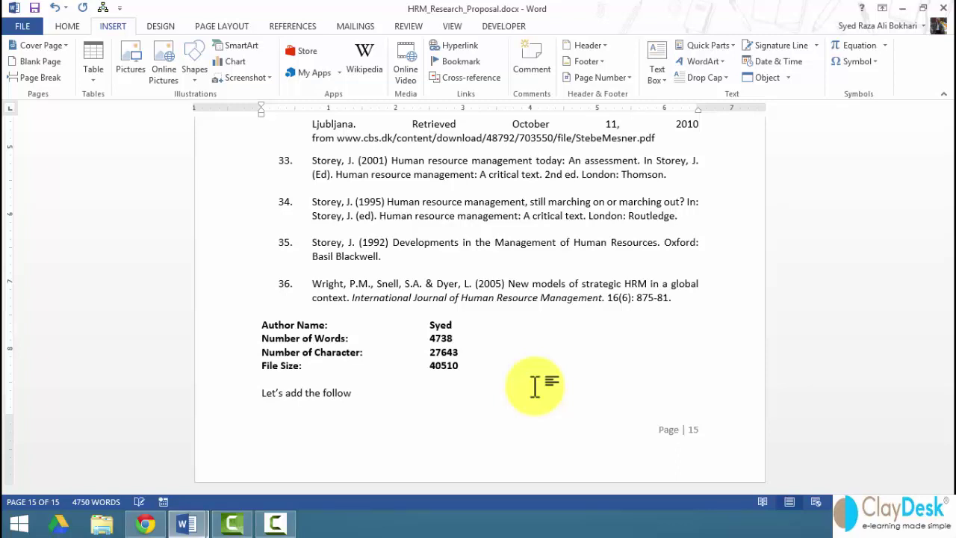
text(ing)
key(BackSpace)
key(BackSpace)
key(BackSpace)
text(ing text)
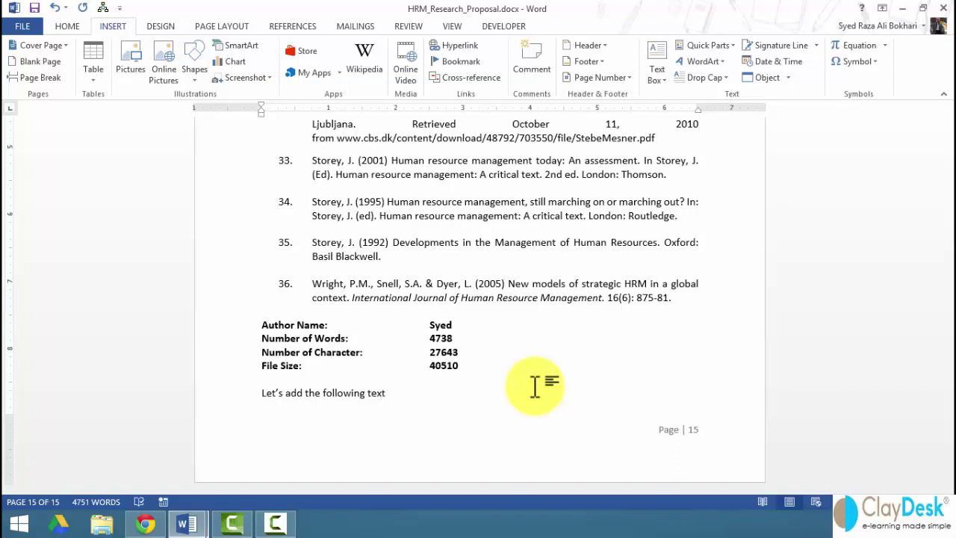
- Update the word count field to 4751 and the character count field to 27686
right_click(441, 338)
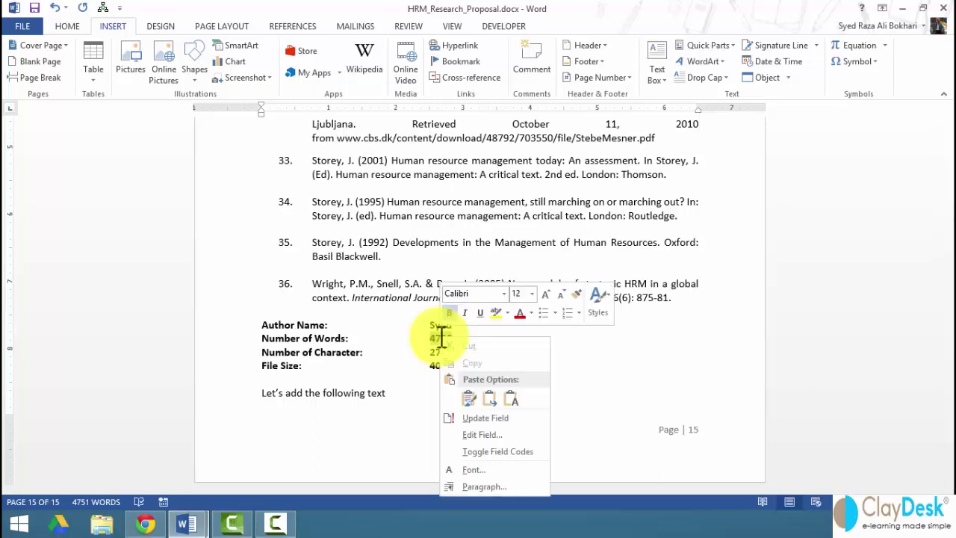
click(478, 418)
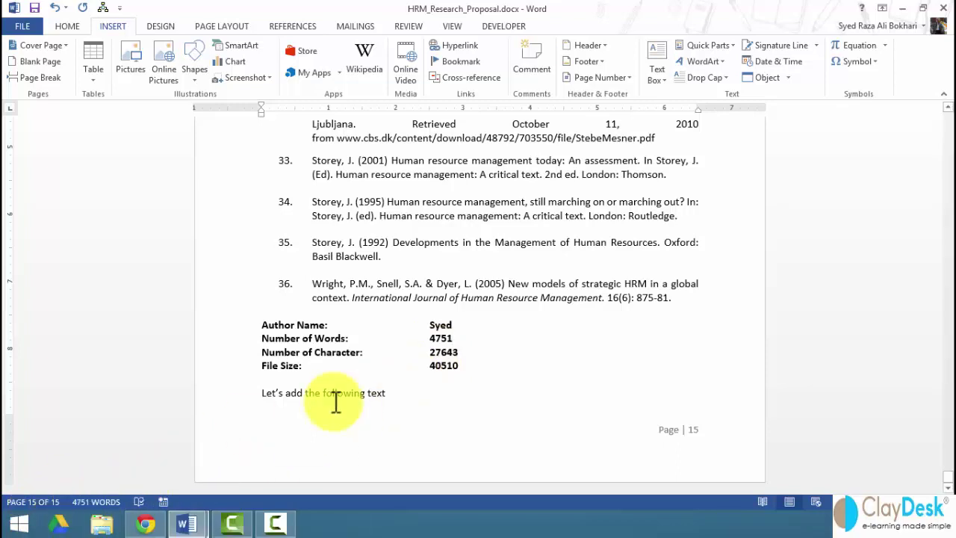
right_click(453, 350)
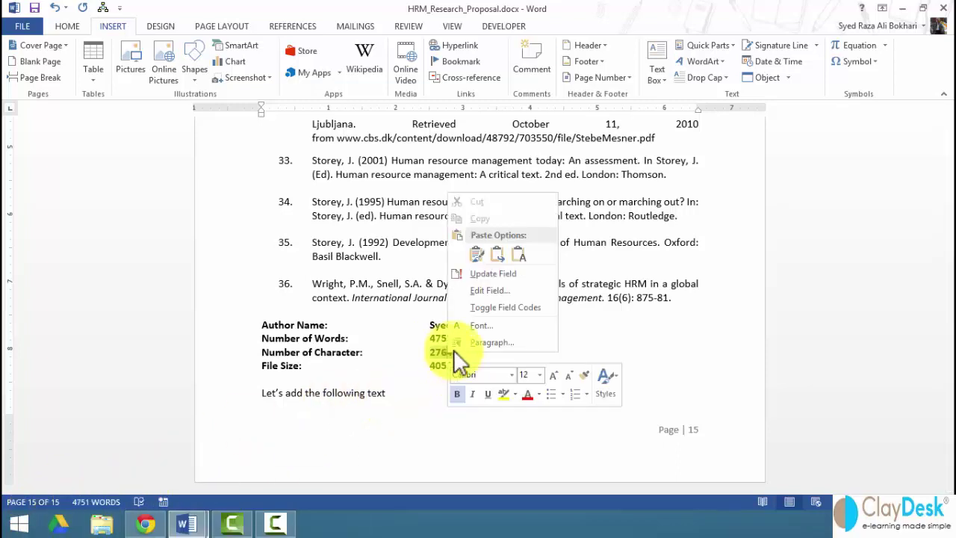
click(485, 274)
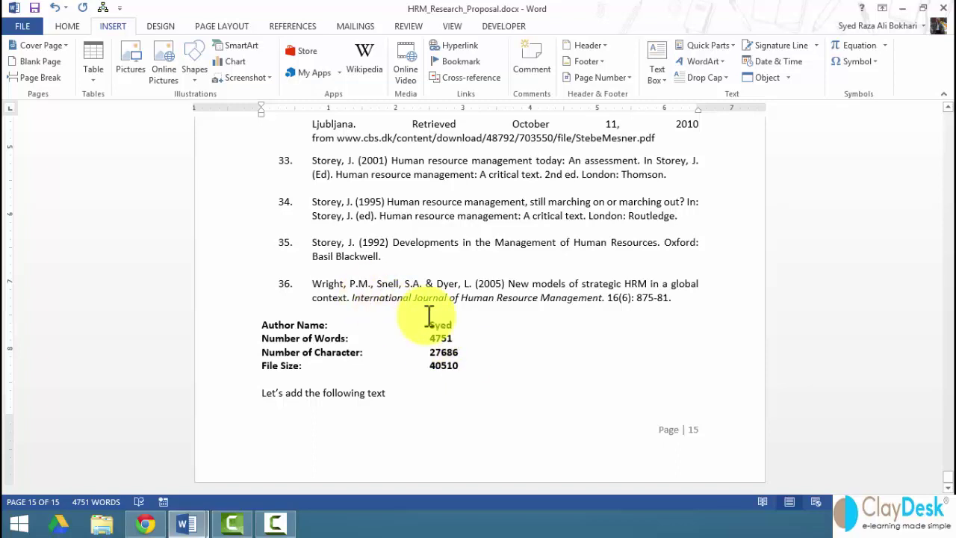
click(721, 47)
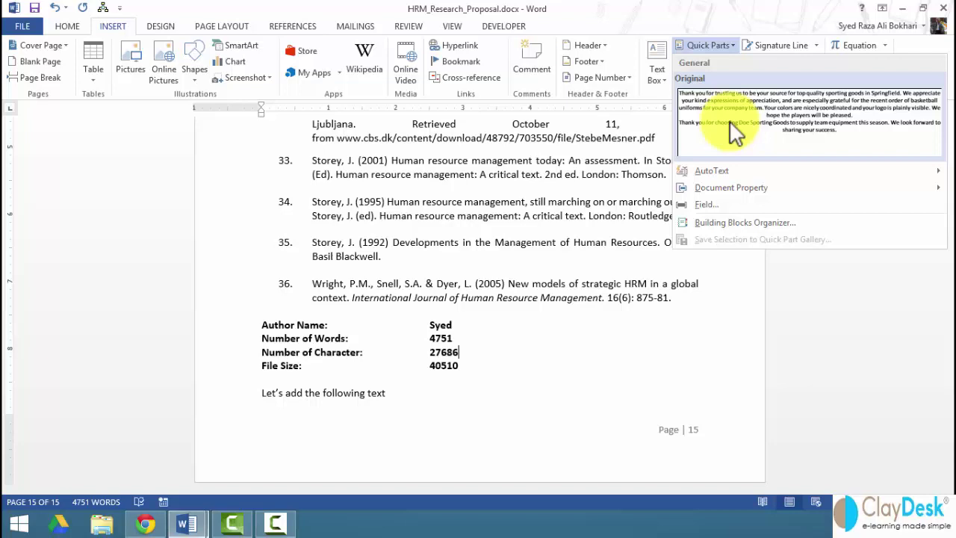
click(733, 202)
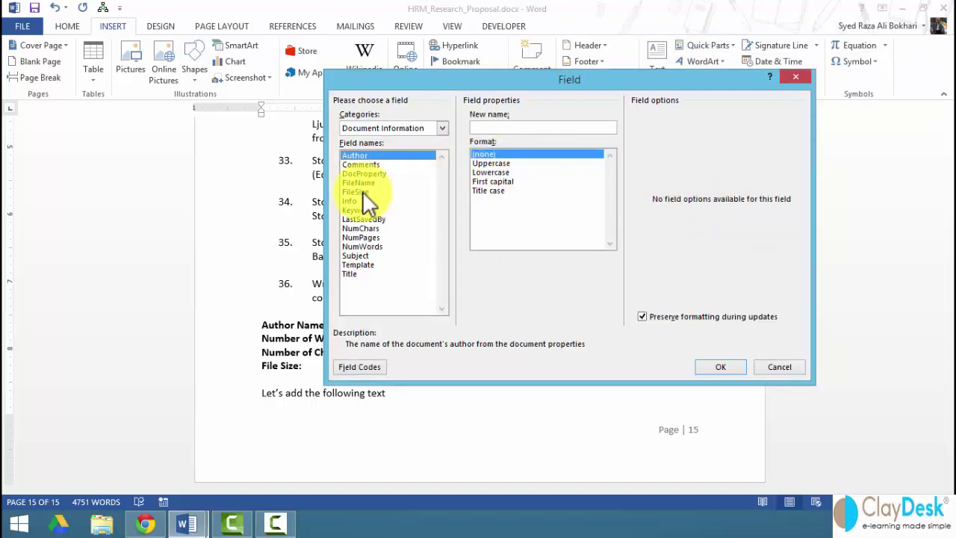
click(362, 128)
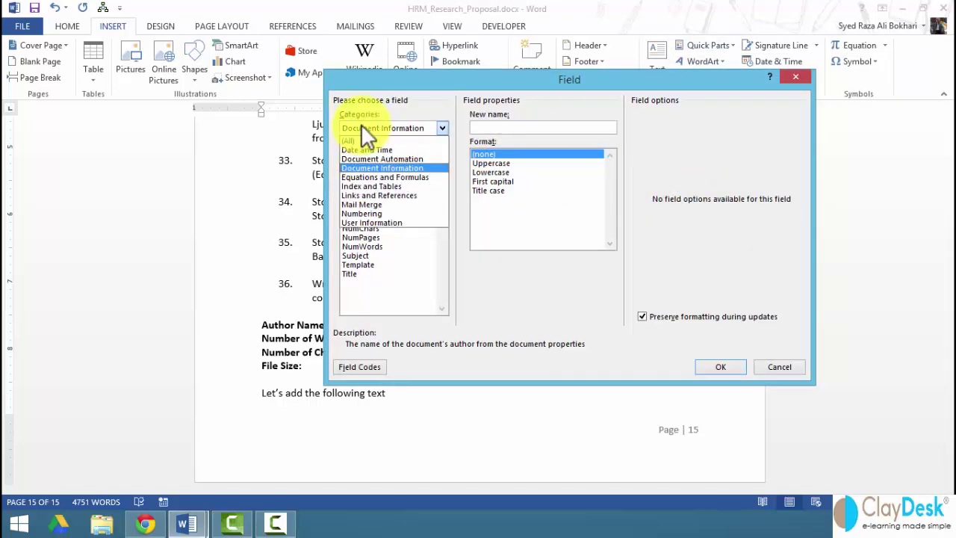
click(360, 187)
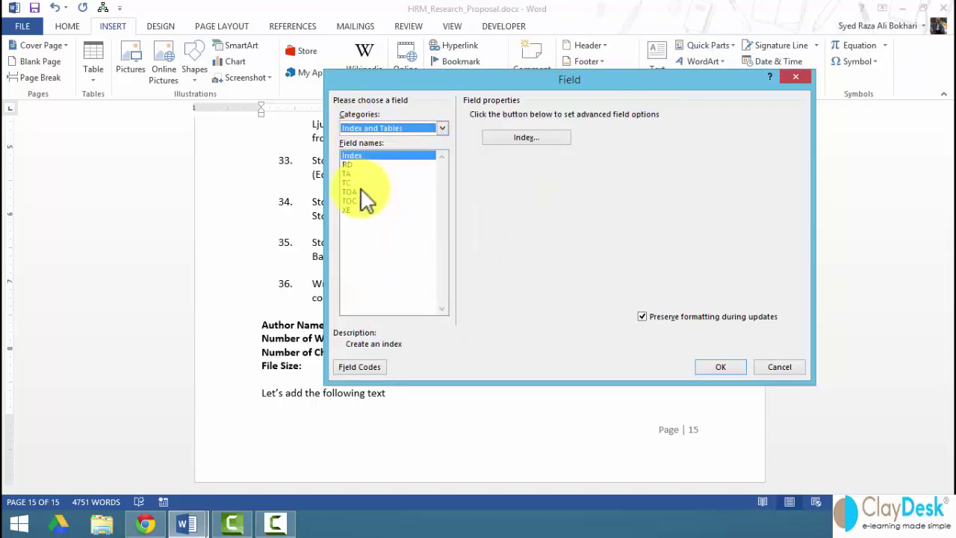
click(360, 125)
click(359, 142)
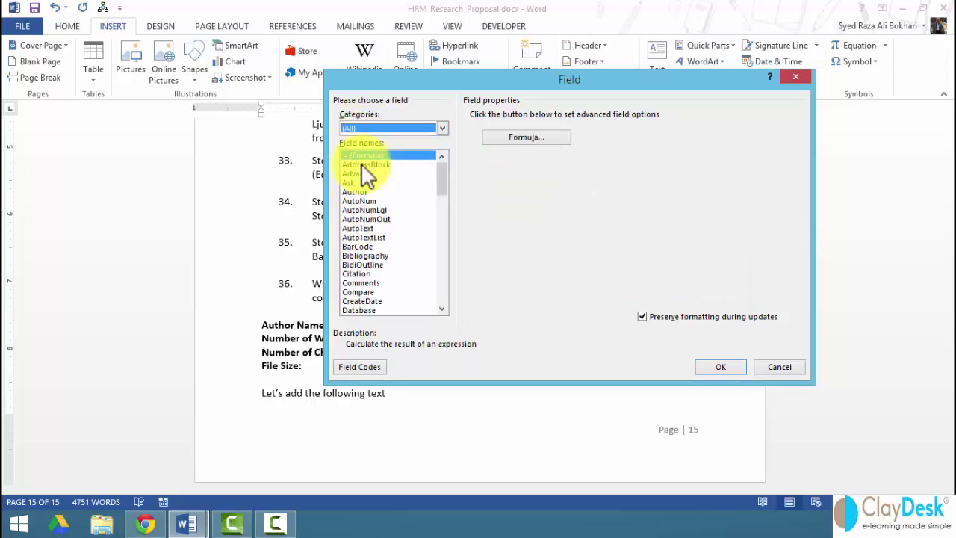
drag(508, 81, 588, 79)
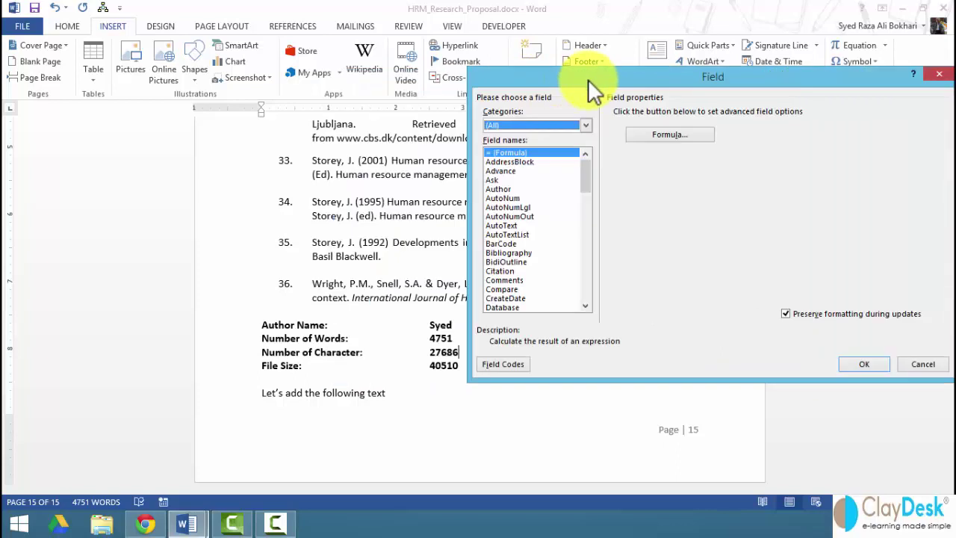
click(495, 180)
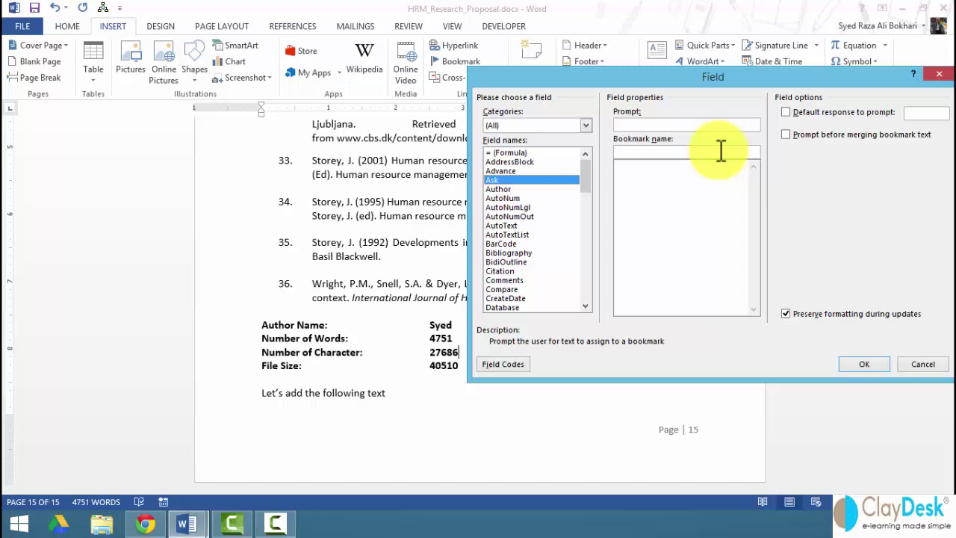
click(501, 269)
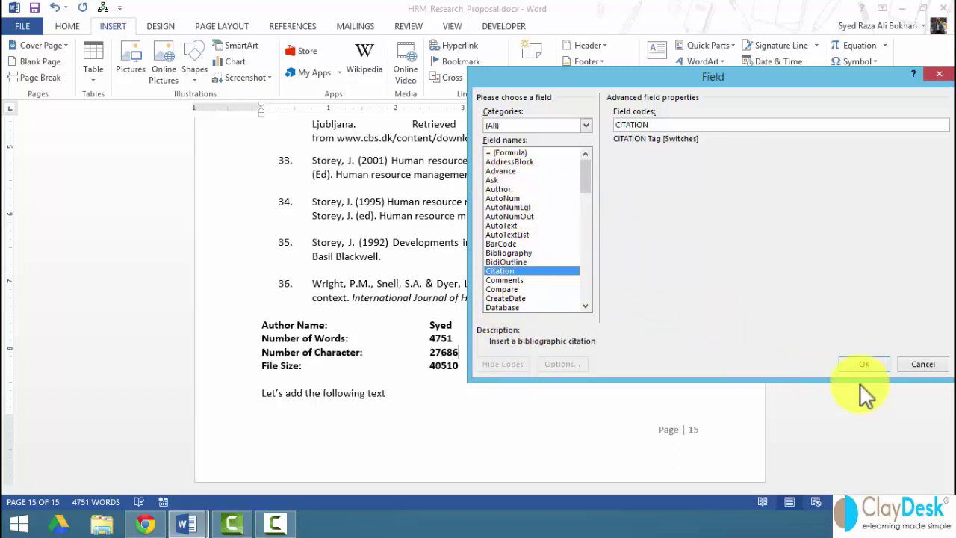
click(907, 366)
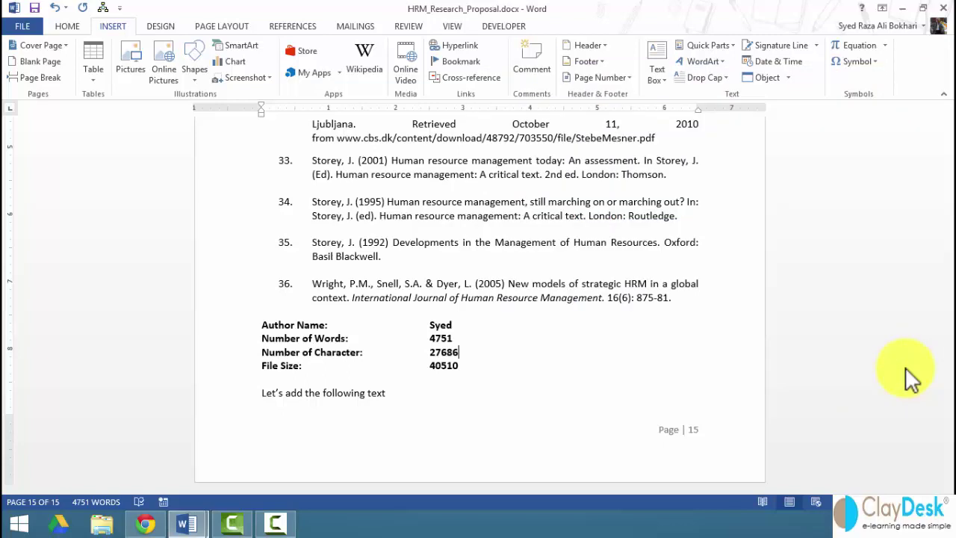
- Toggle field codes on for the author, word count, character count and file size fields
right_click(443, 323)
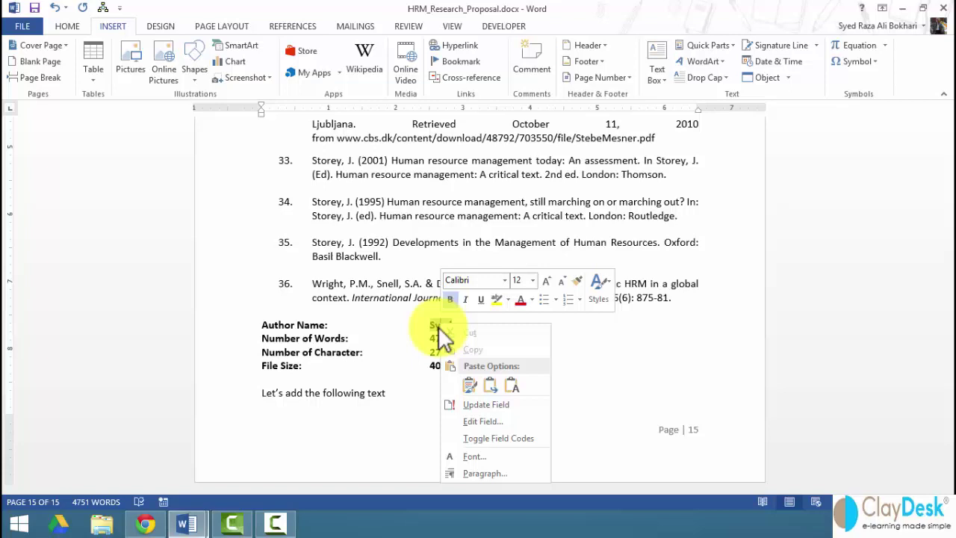
click(489, 437)
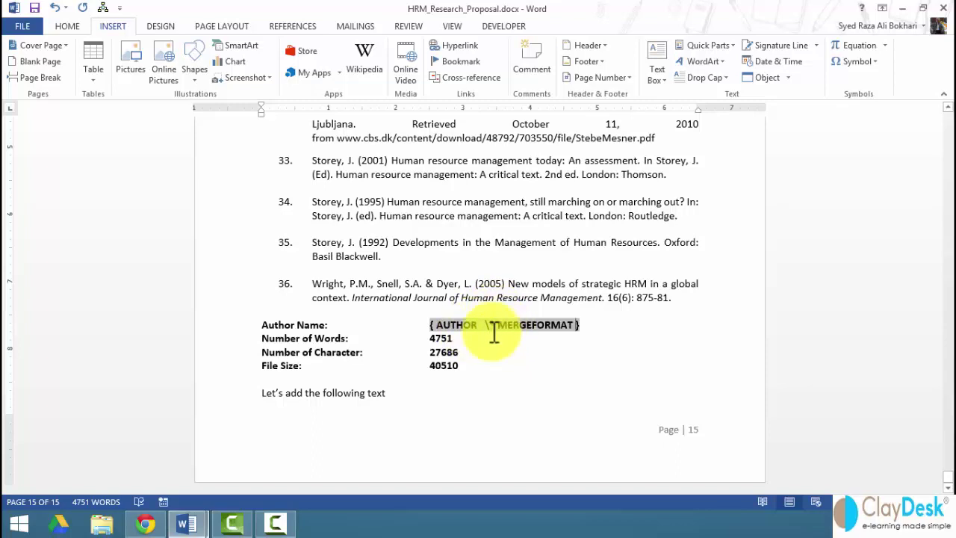
right_click(442, 338)
click(485, 453)
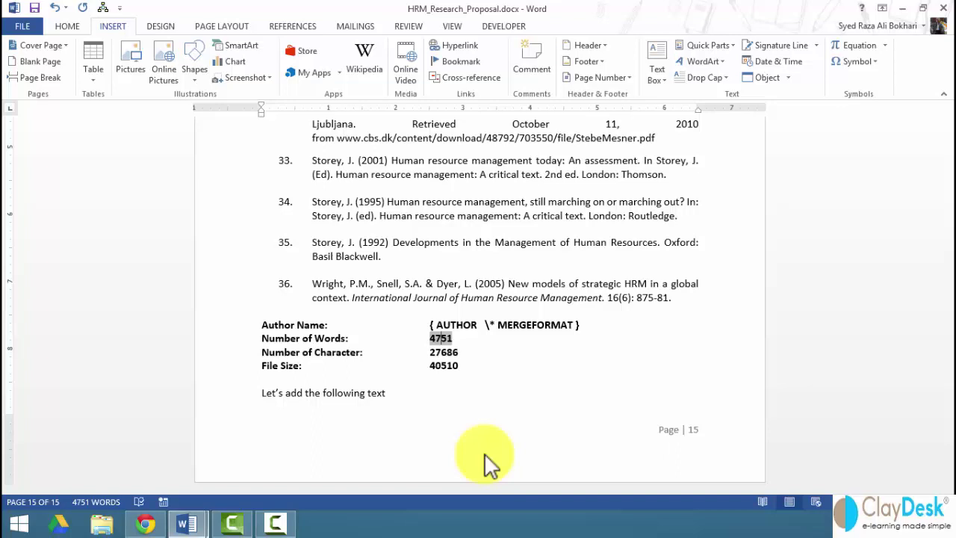
right_click(443, 353)
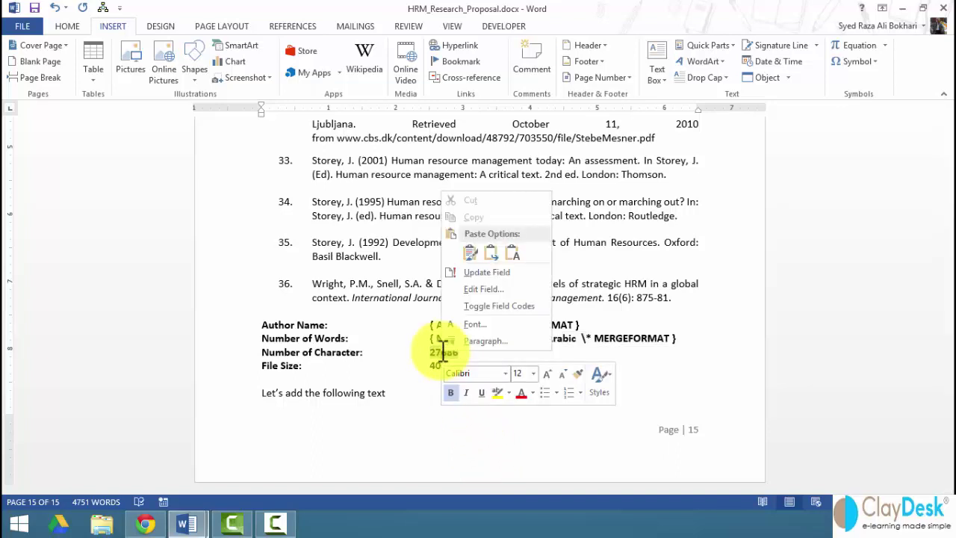
click(487, 305)
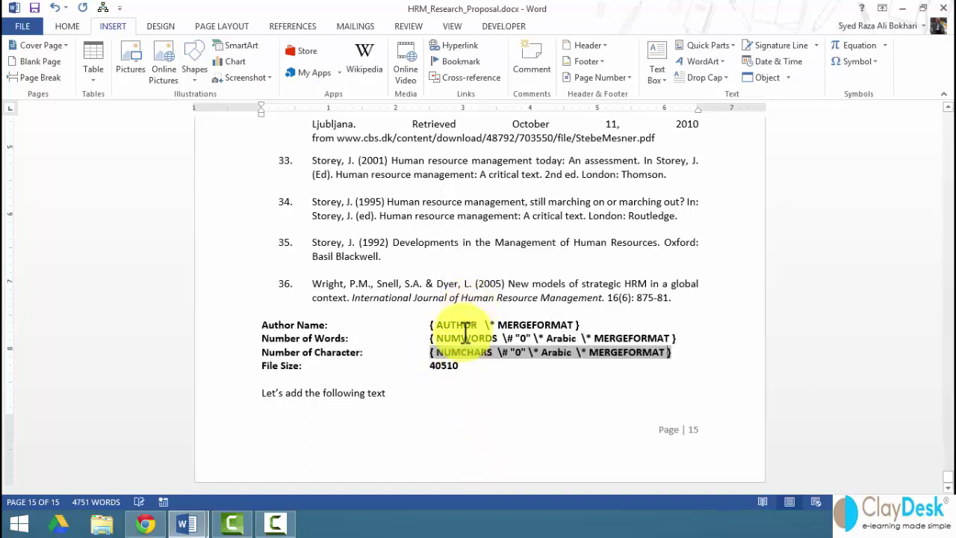
right_click(460, 364)
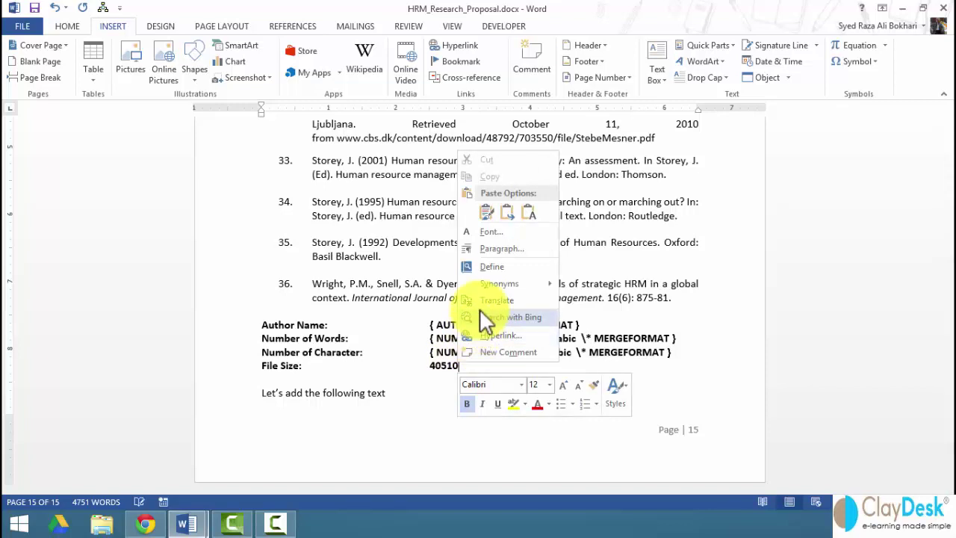
click(447, 368)
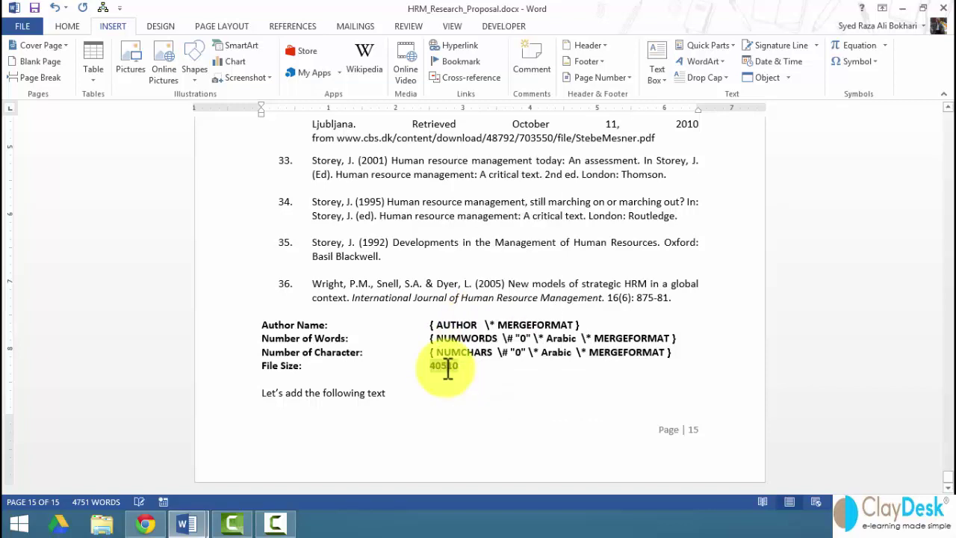
right_click(442, 365)
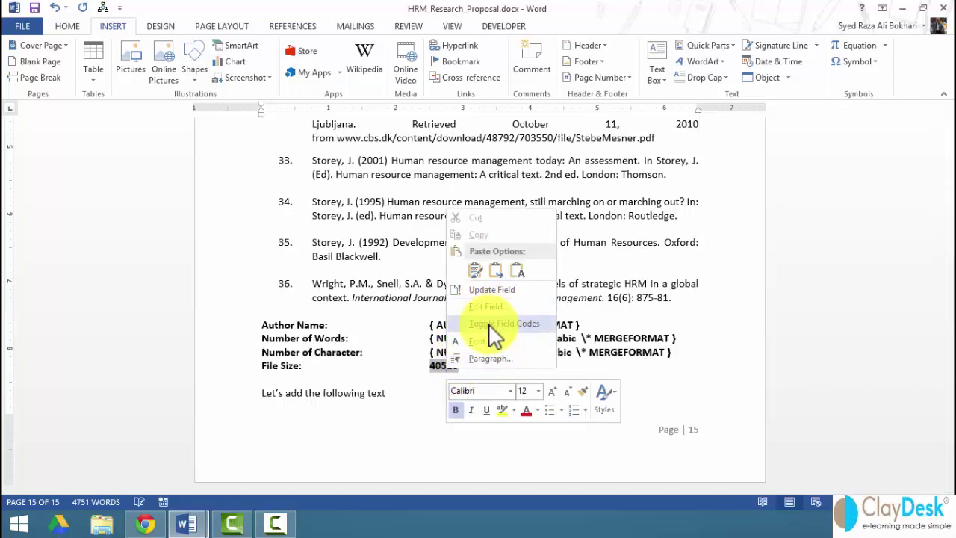
click(490, 323)
click(483, 394)
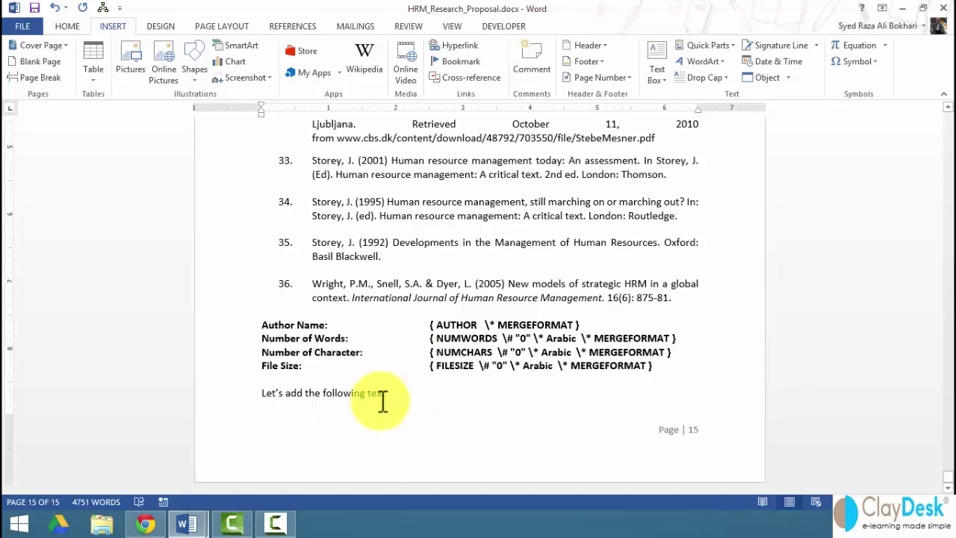
- Switch all four fields back to their values (4751, 27686, 40510) and close the proposal
right_click(442, 325)
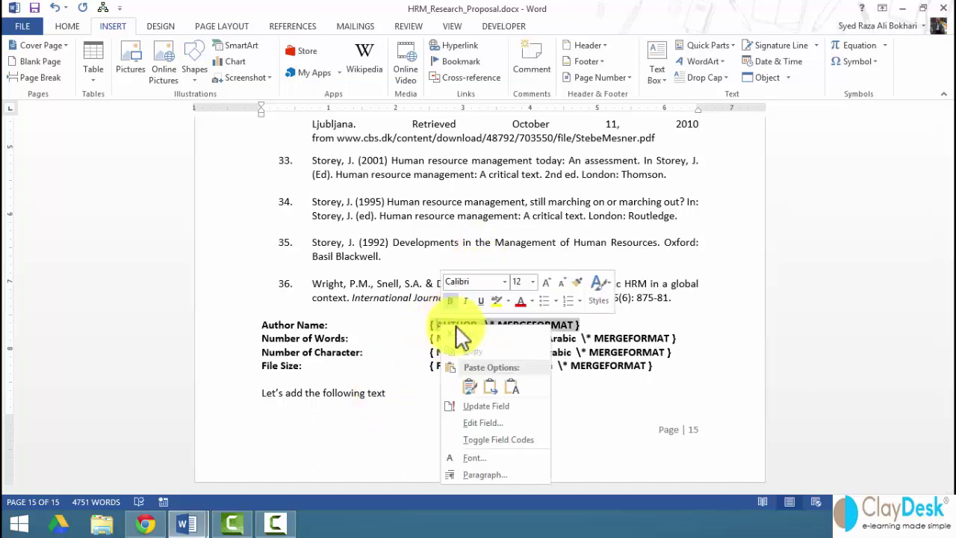
click(481, 402)
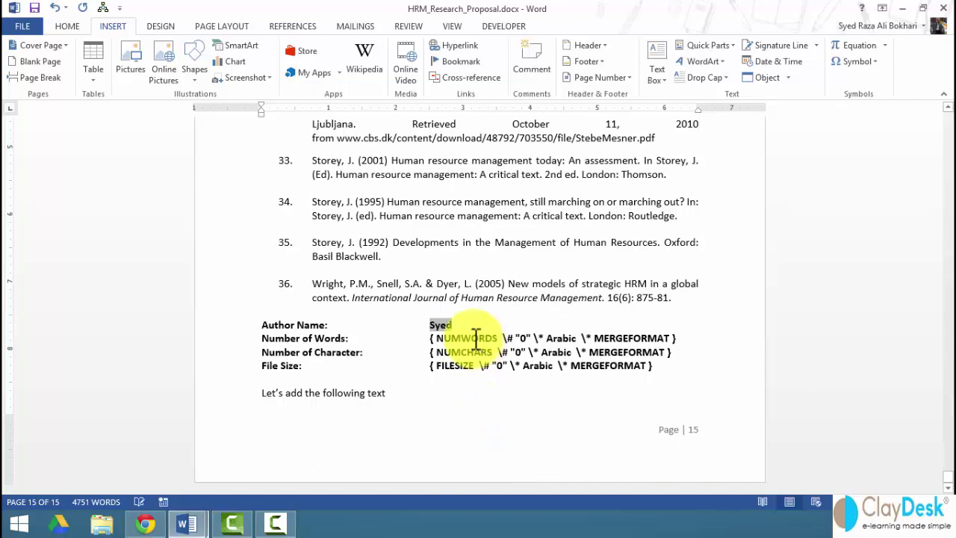
right_click(490, 342)
click(510, 417)
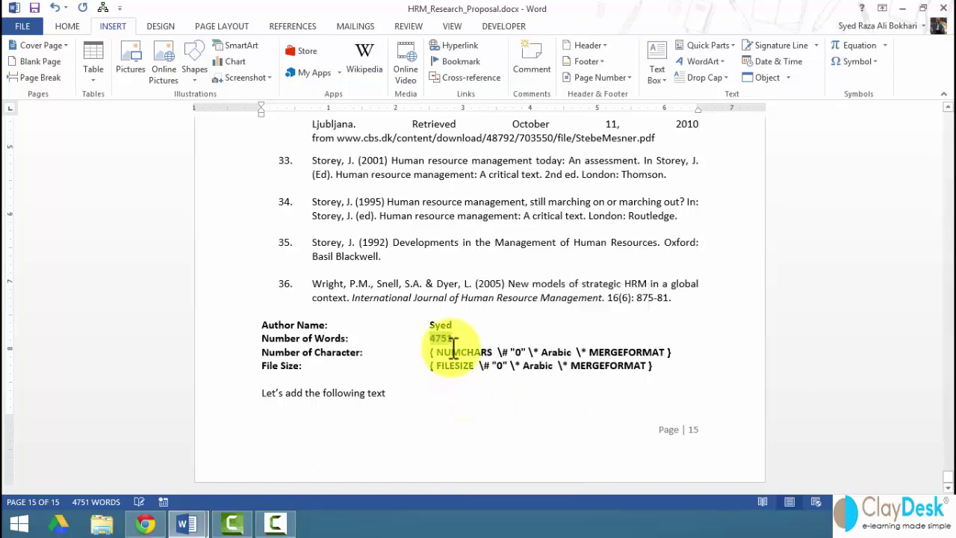
right_click(460, 352)
click(488, 422)
right_click(452, 363)
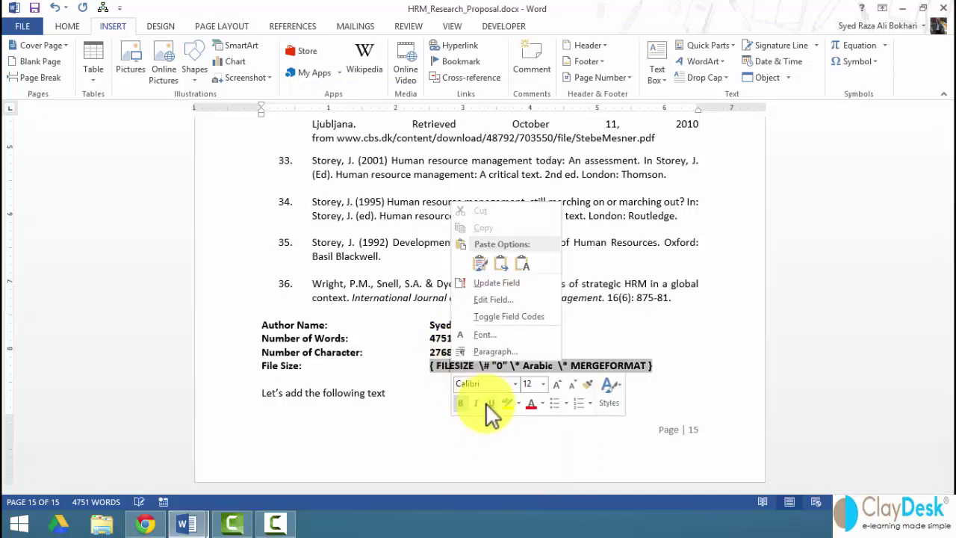
click(474, 281)
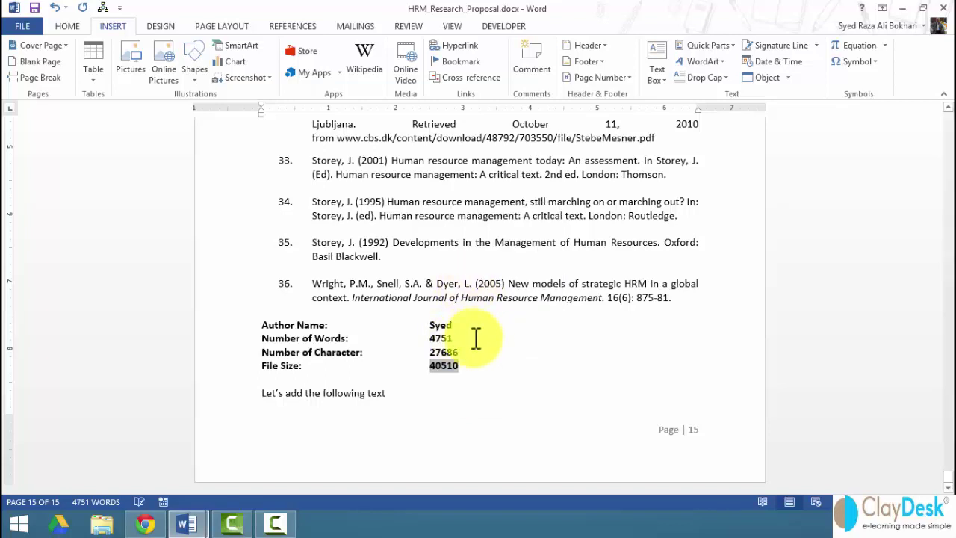
click(411, 403)
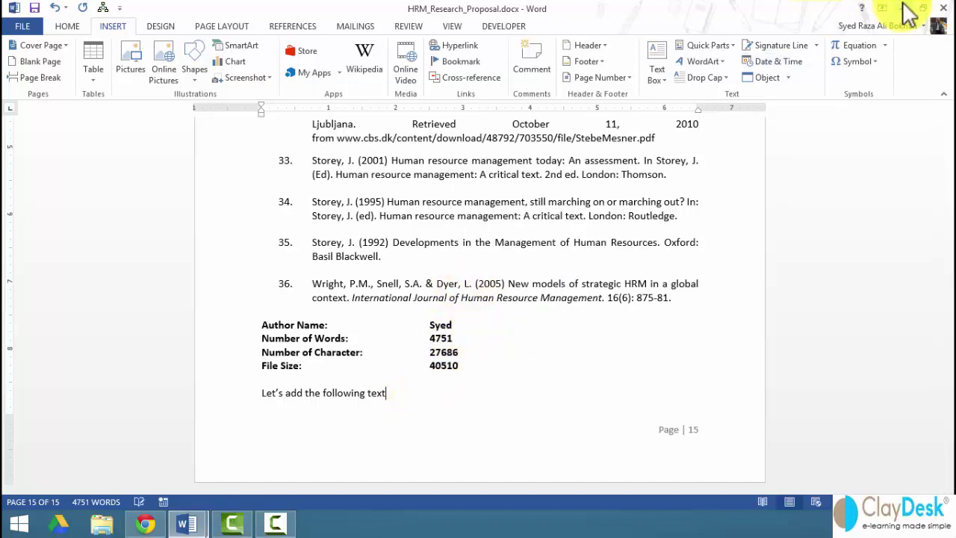
click(943, 8)
- Save the proposal's changes and move its desktop icon beside the other documents
click(407, 289)
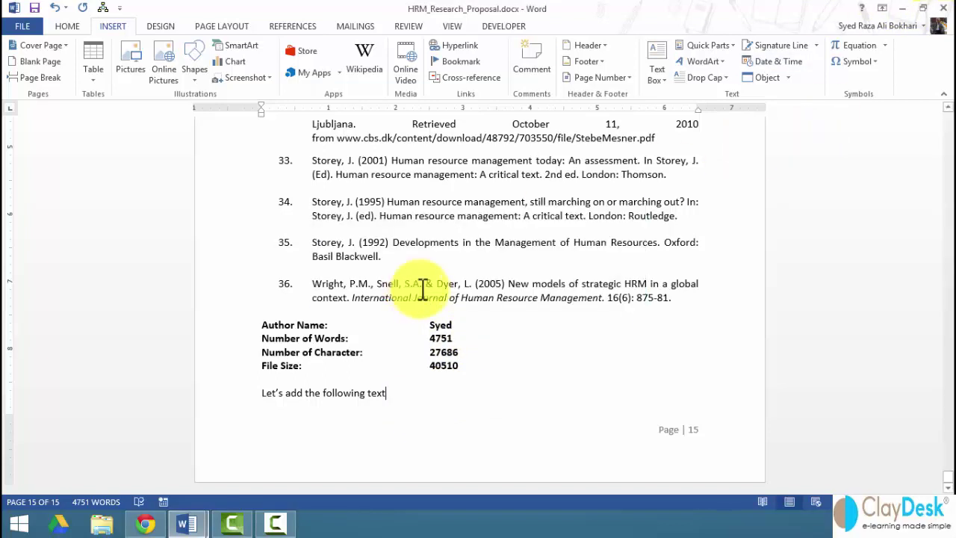
mouse_move(906, 18)
click(903, 9)
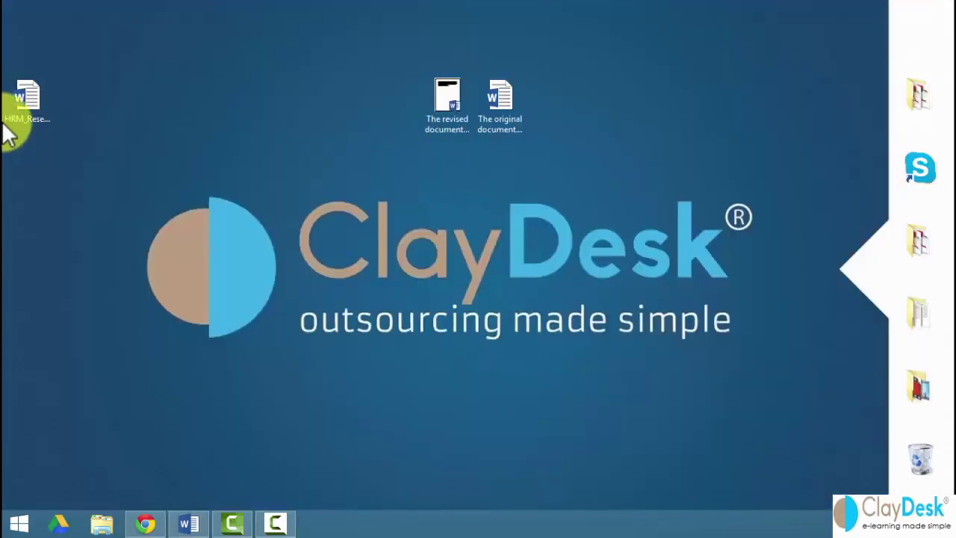
drag(30, 105, 345, 100)
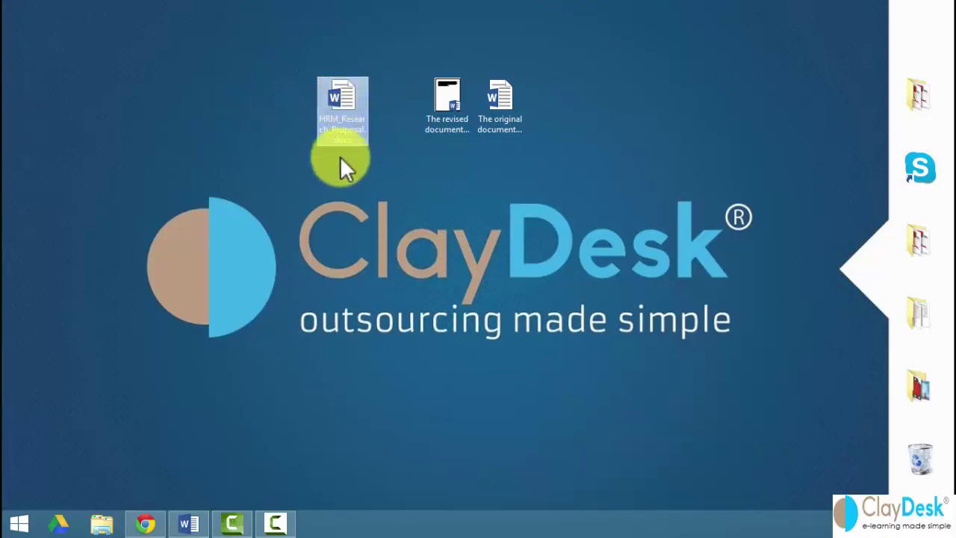
click(331, 153)
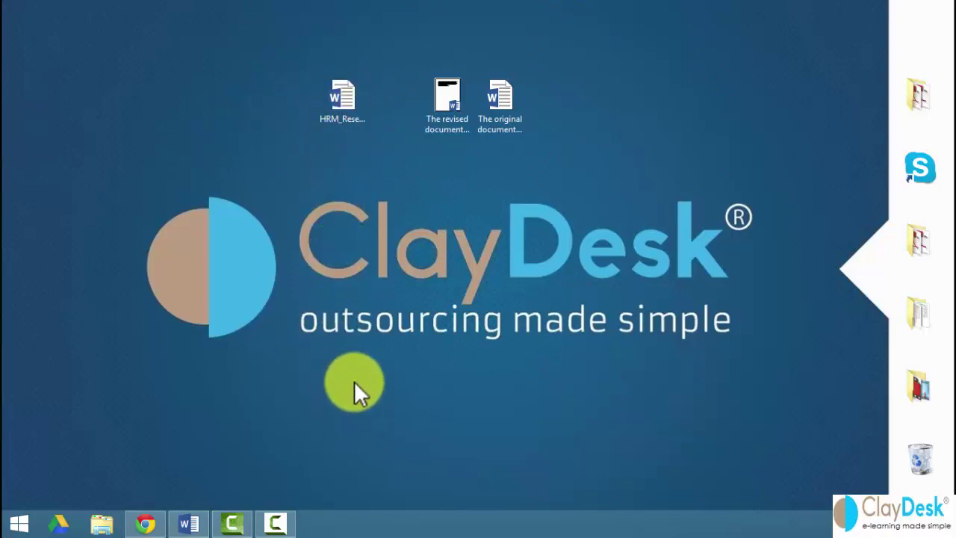
- In the file's Properties Details list, add a second author name to the Authors value
right_click(345, 115)
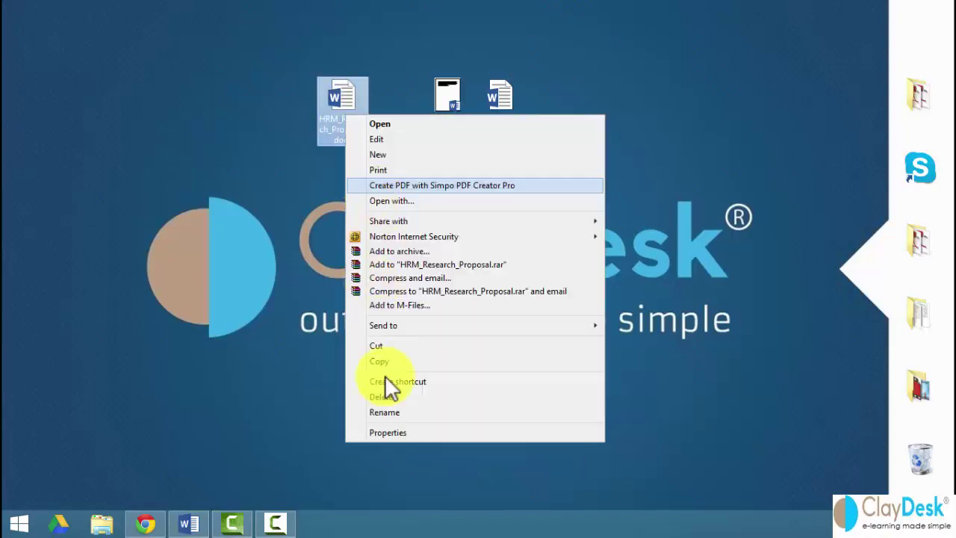
click(405, 433)
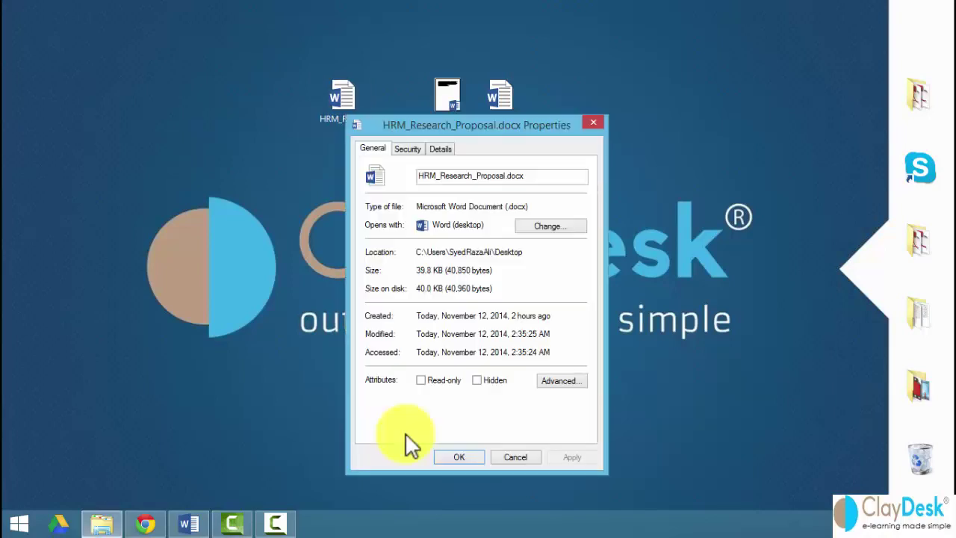
click(437, 147)
drag(581, 243, 587, 278)
click(459, 216)
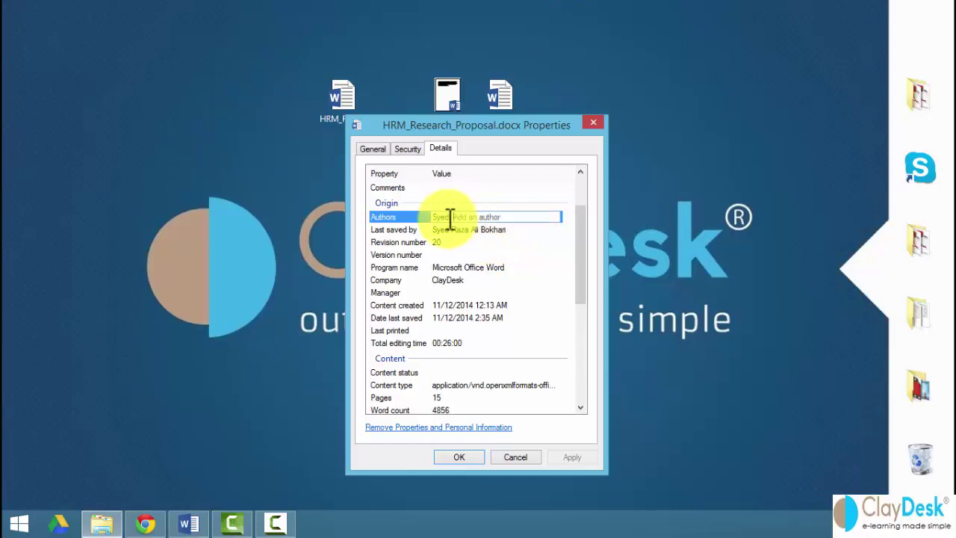
text(Syed; )
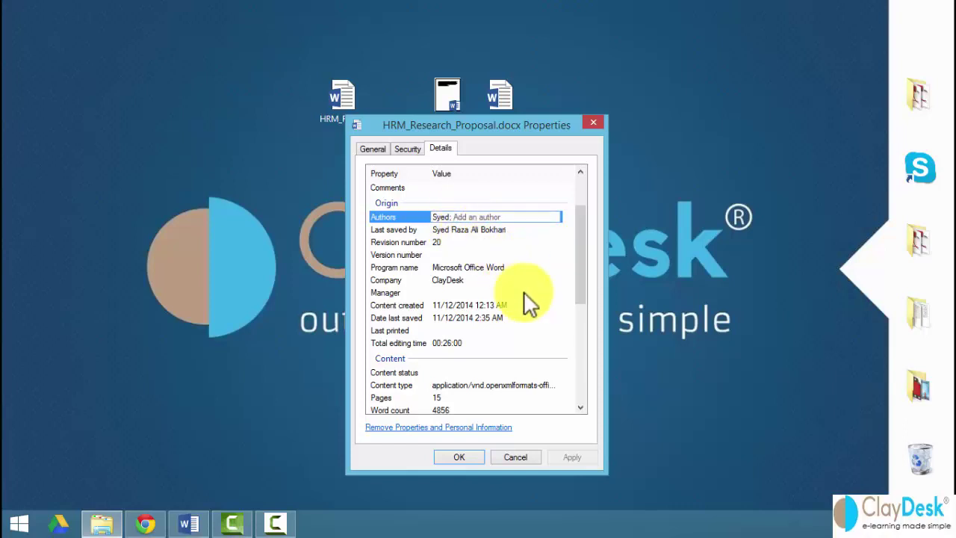
text(JOhn)
key(BackSpace)
key(BackSpace)
key(BackSpace)
key(BackSpace)
text(ohn)
- Confirm the new author list, reopen the proposal where editing left off, and update the Author Name field
click(443, 459)
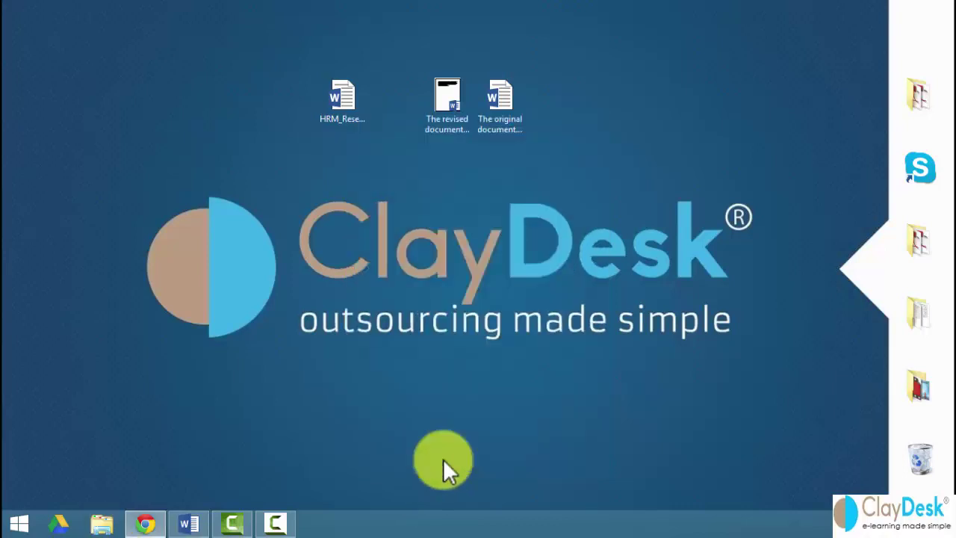
double_click(343, 112)
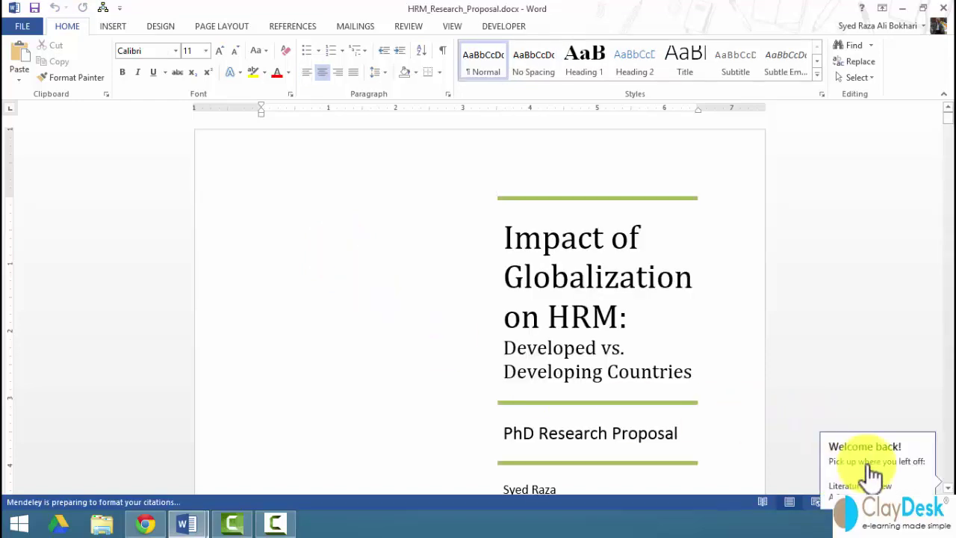
click(873, 472)
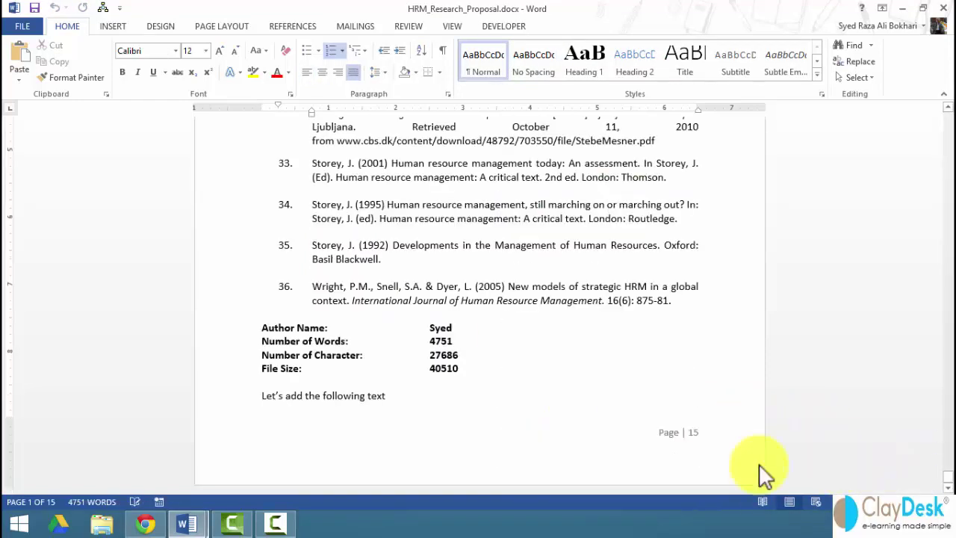
right_click(447, 325)
click(476, 403)
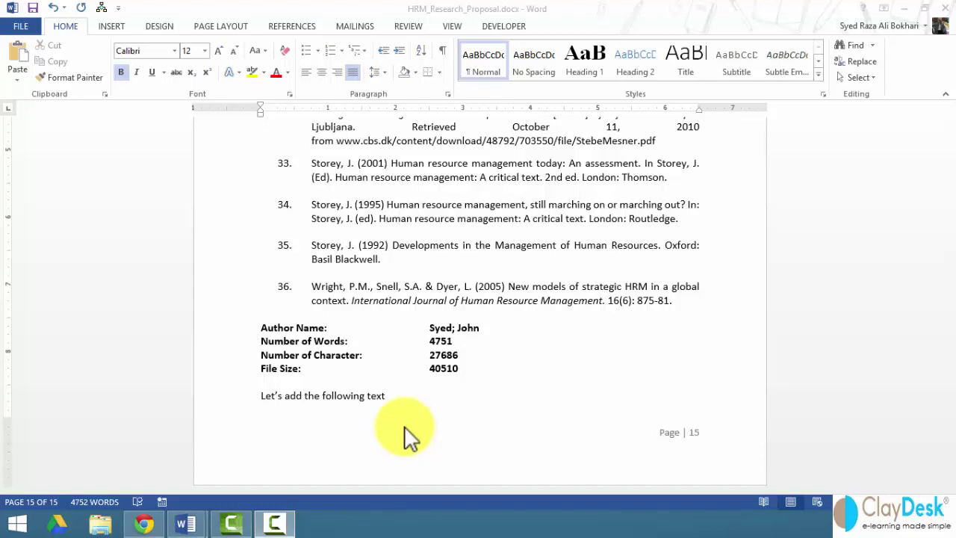
- Select the lines from Author Name through File Size and open the Insert tab's Quick Parts list
click(265, 329)
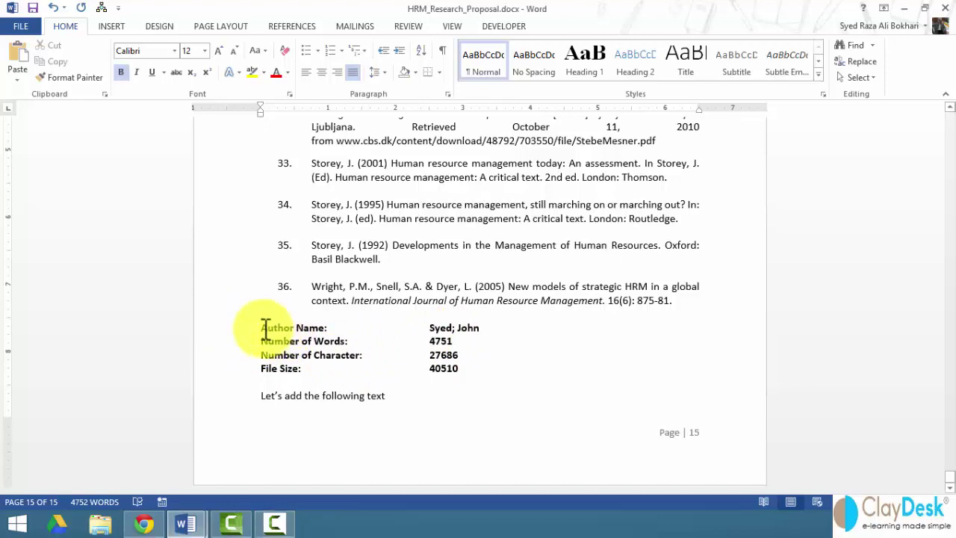
drag(265, 329, 463, 369)
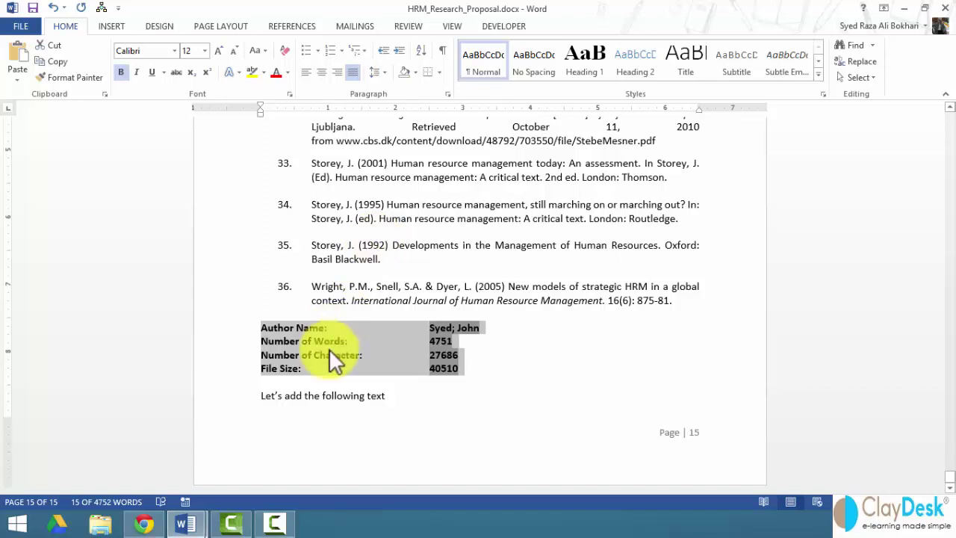
click(115, 25)
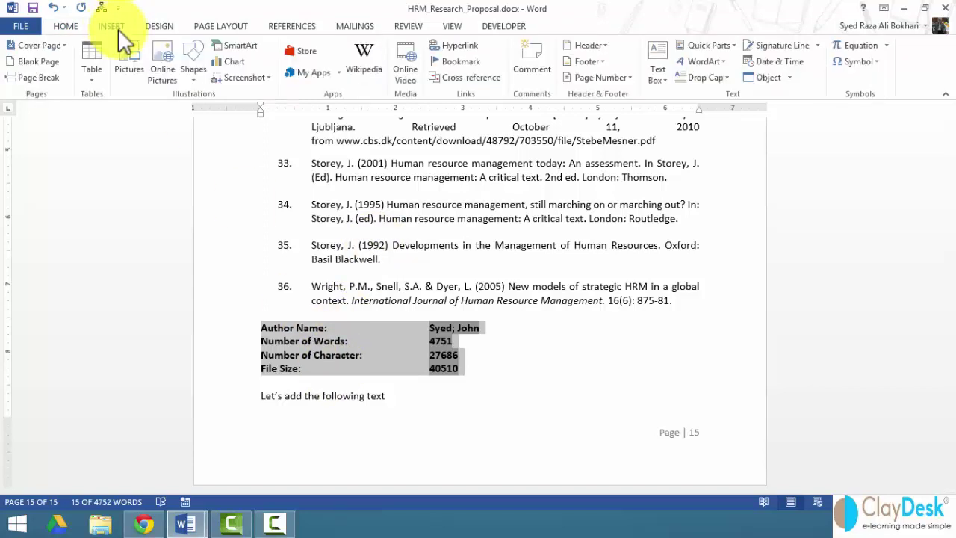
click(732, 47)
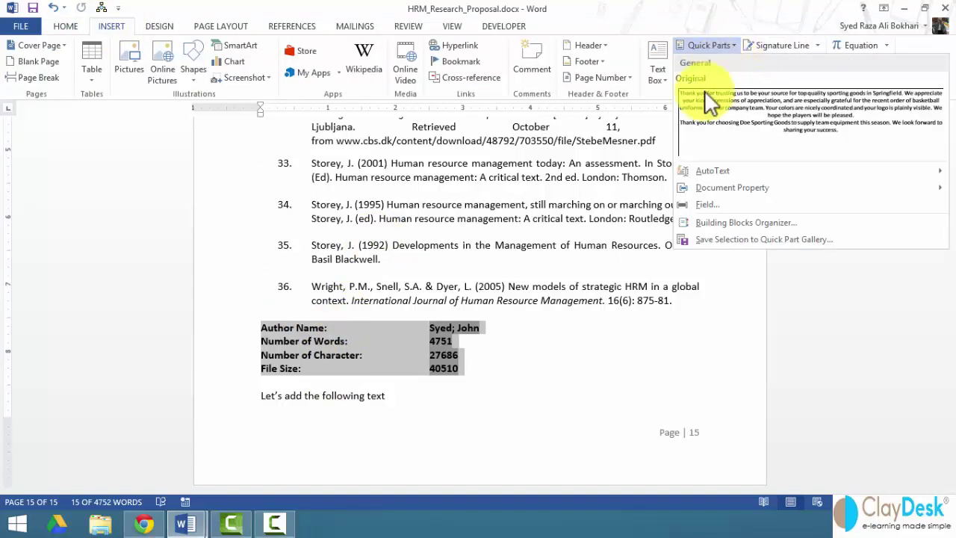
- Save the selection as building block 'Author Info for my Documents' in Normal.dotm, inserting content only
click(764, 241)
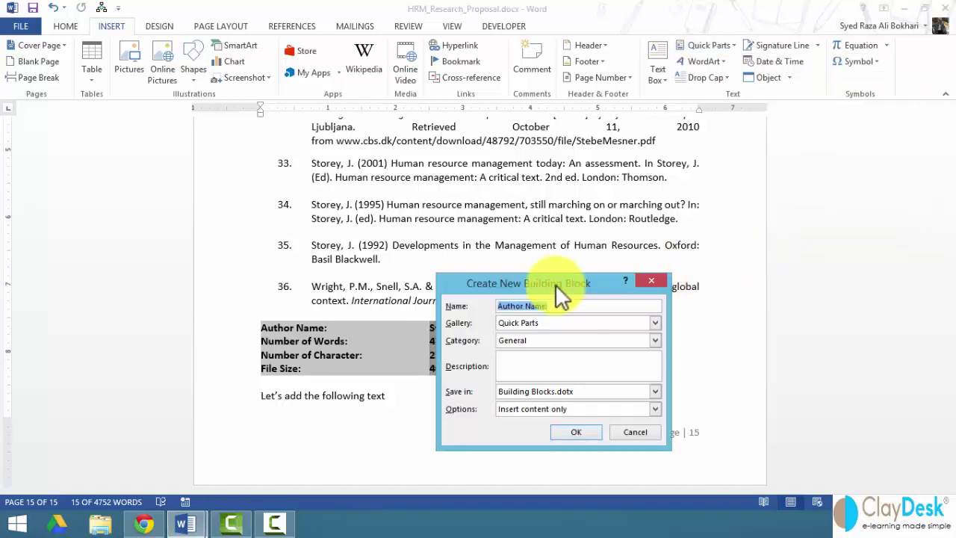
drag(588, 281, 613, 121)
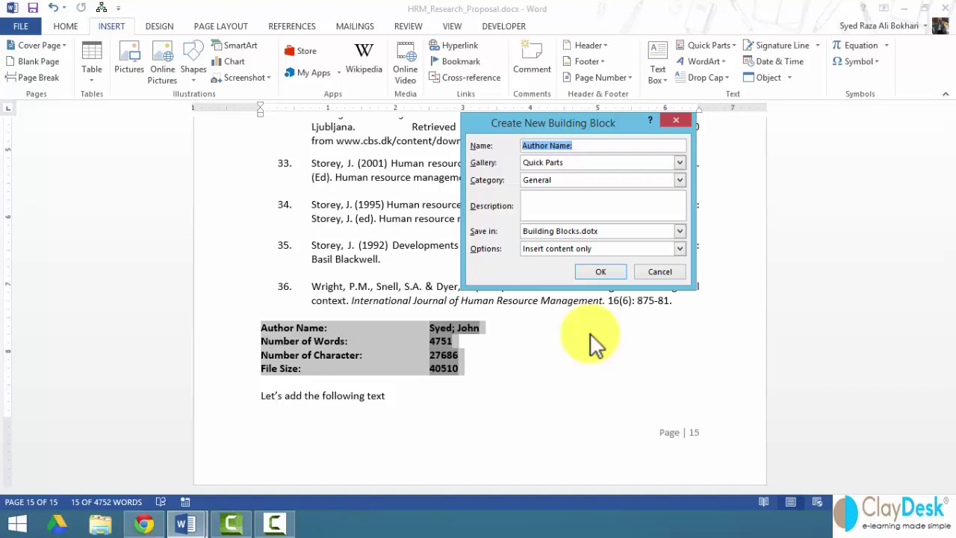
text(Author)
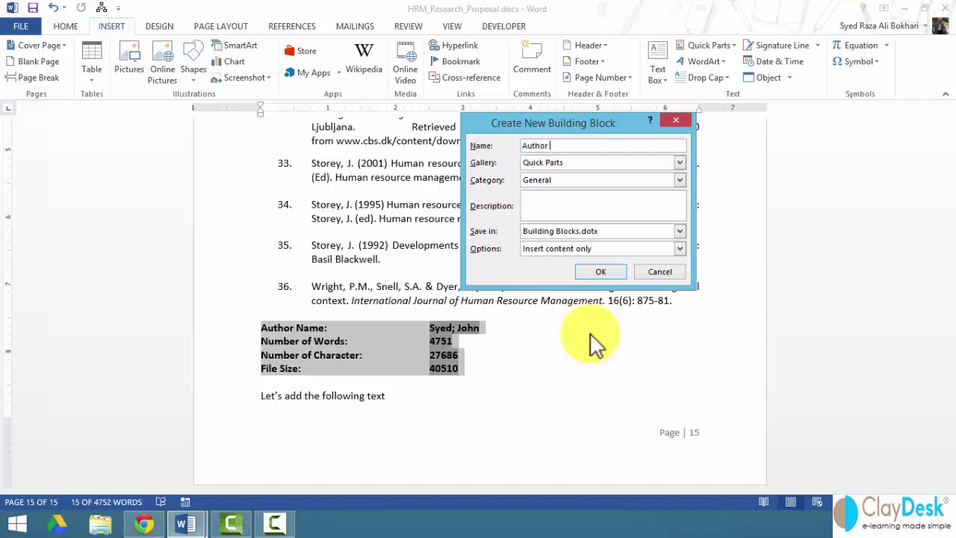
text( Info for my Documents)
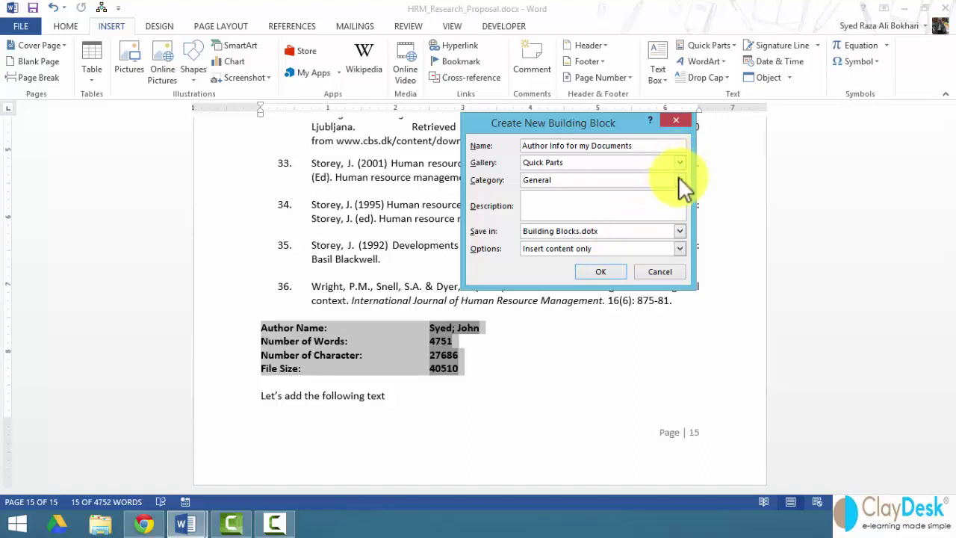
click(680, 231)
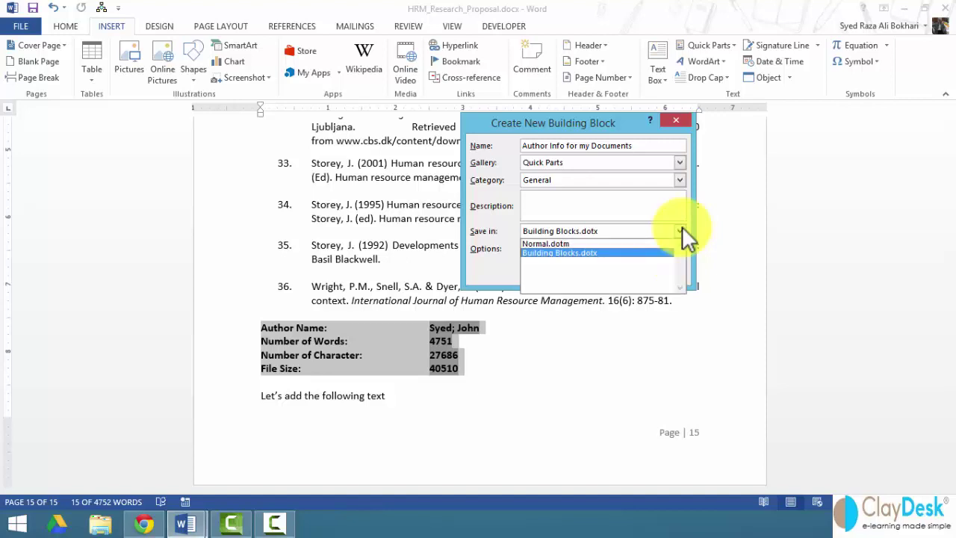
click(600, 242)
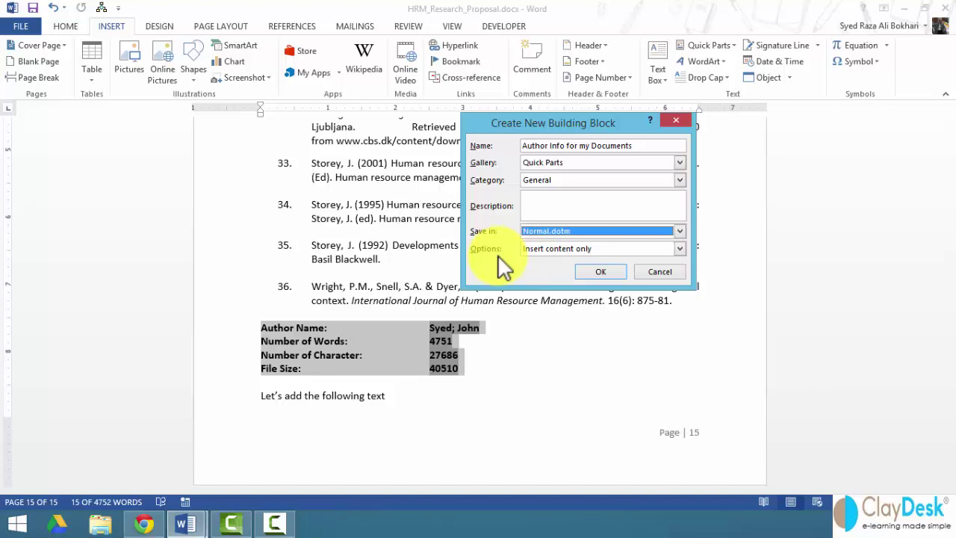
click(606, 250)
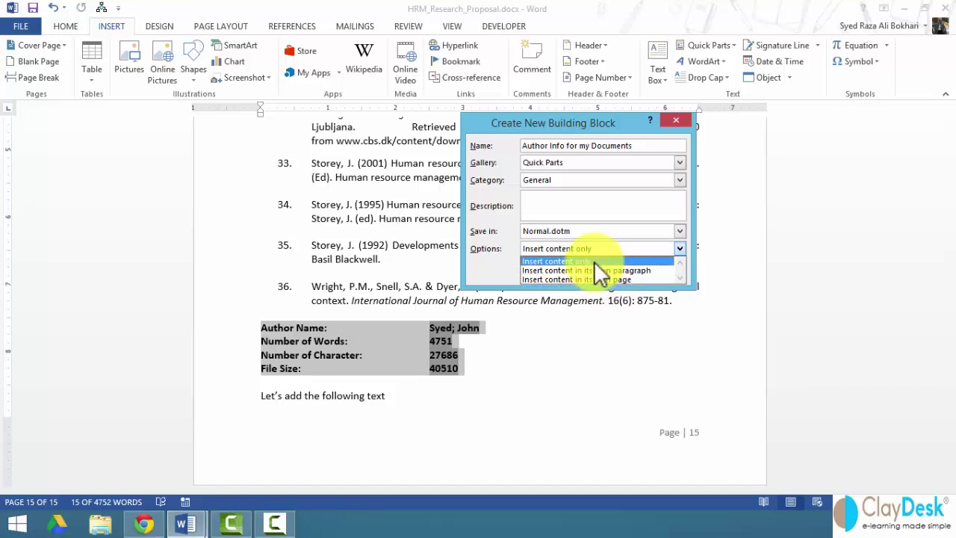
click(584, 260)
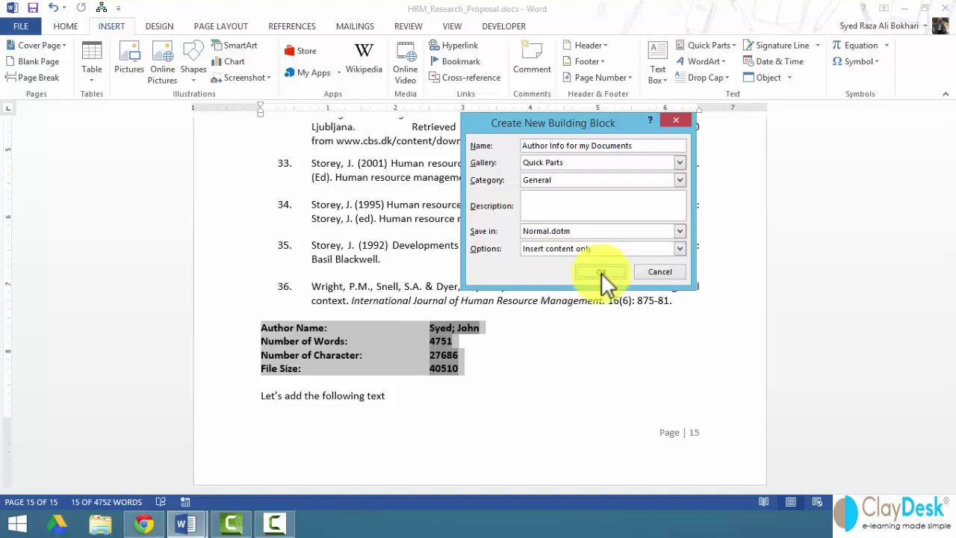
click(601, 271)
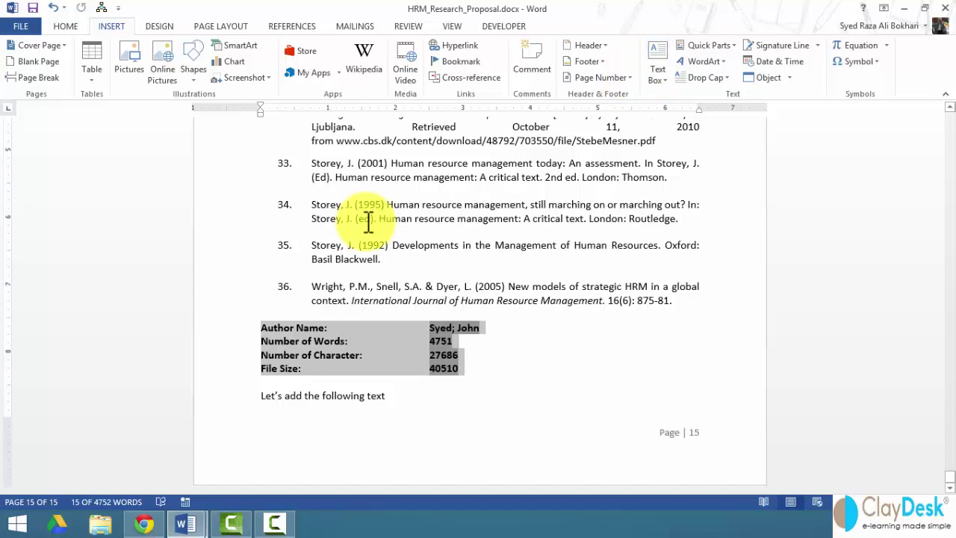
- In a new blank document, insert the 'Author Info for my Documents' Quick Part
key(ctrl+n)
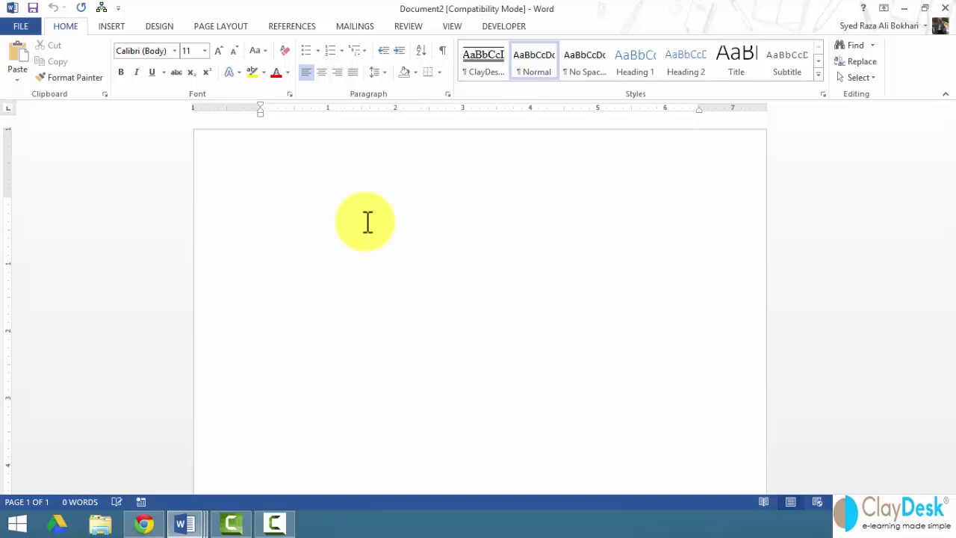
click(109, 27)
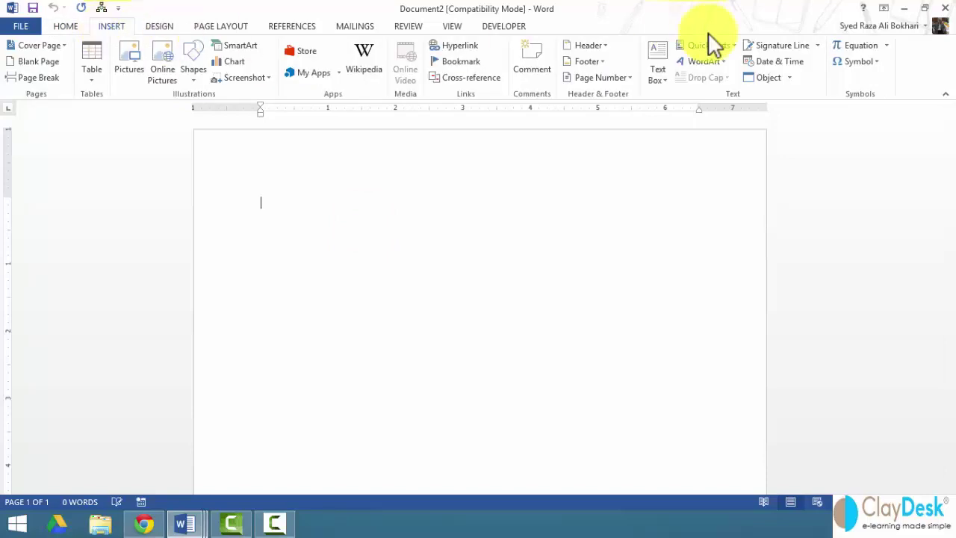
click(731, 44)
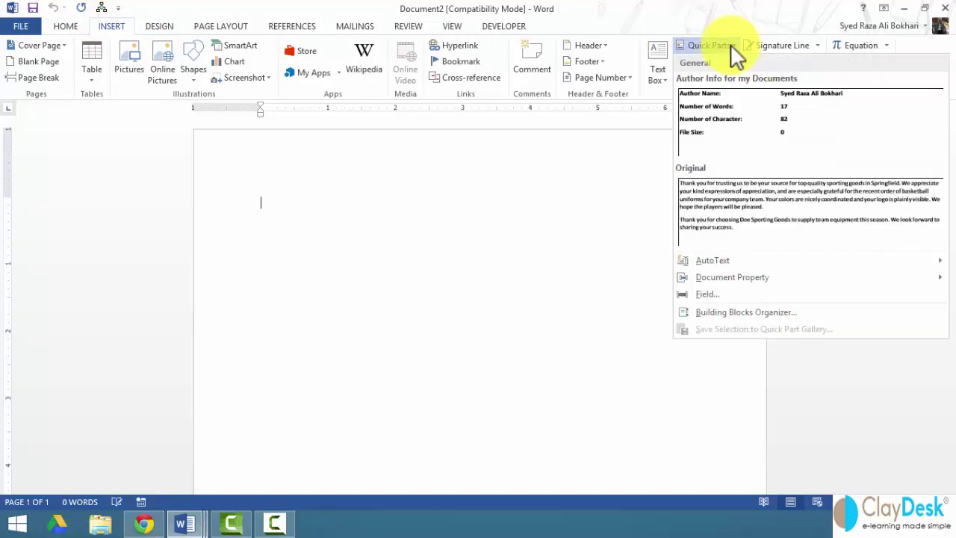
click(732, 132)
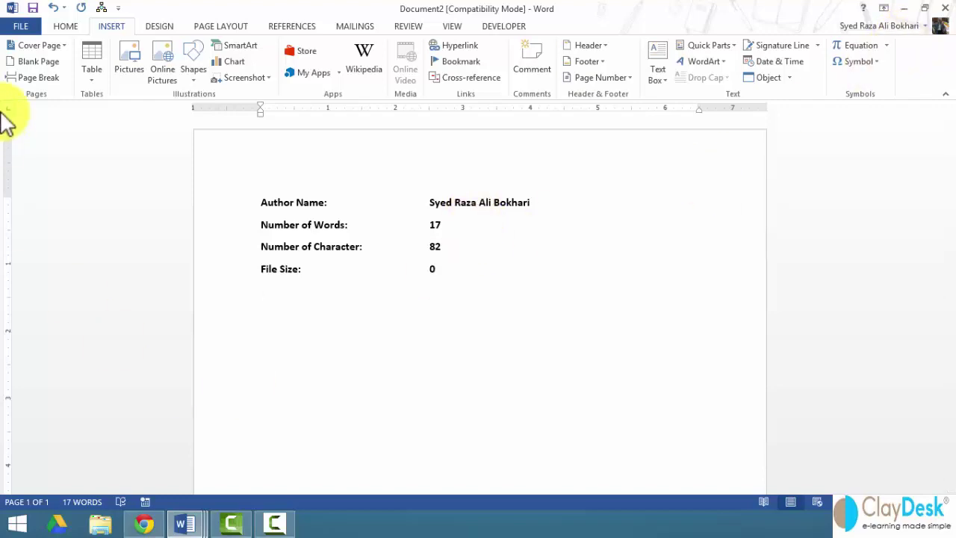
click(21, 25)
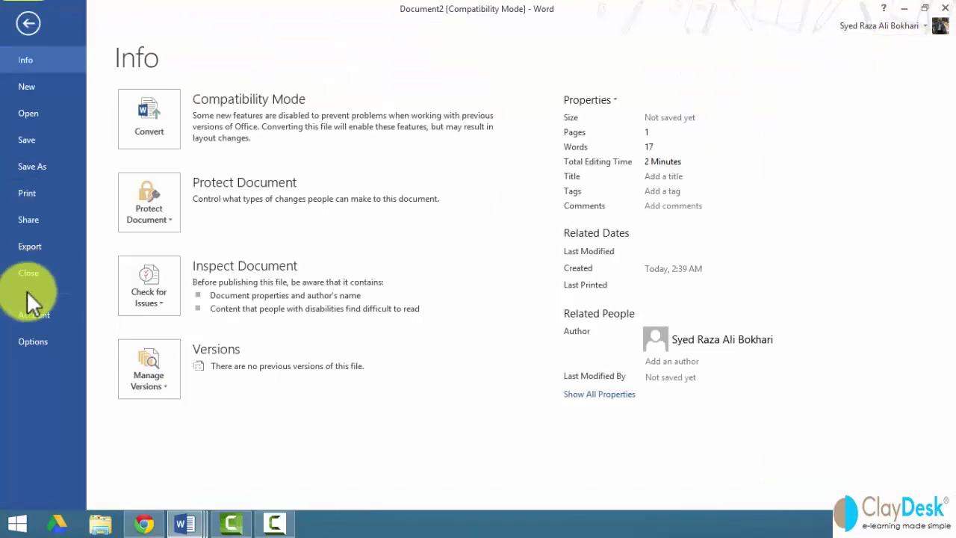
click(35, 340)
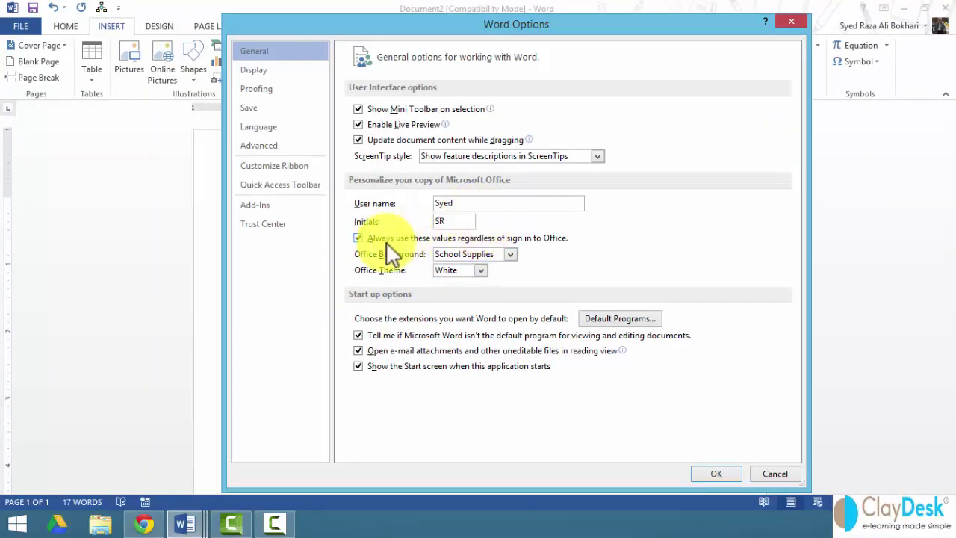
click(359, 238)
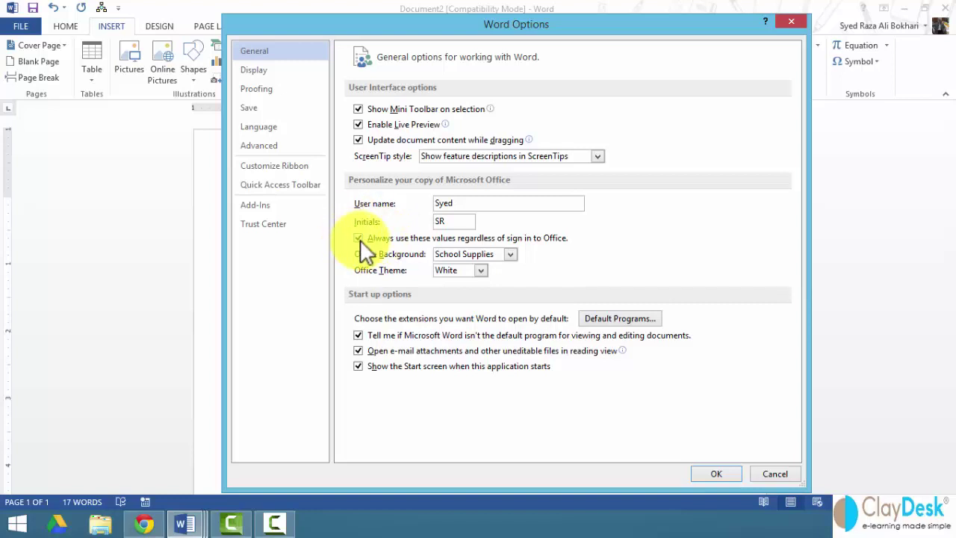
click(359, 239)
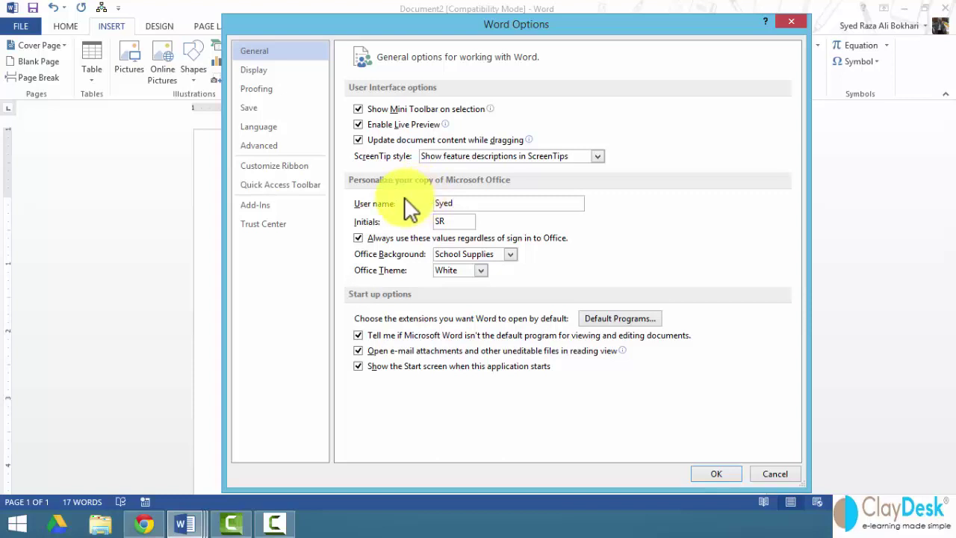
click(716, 474)
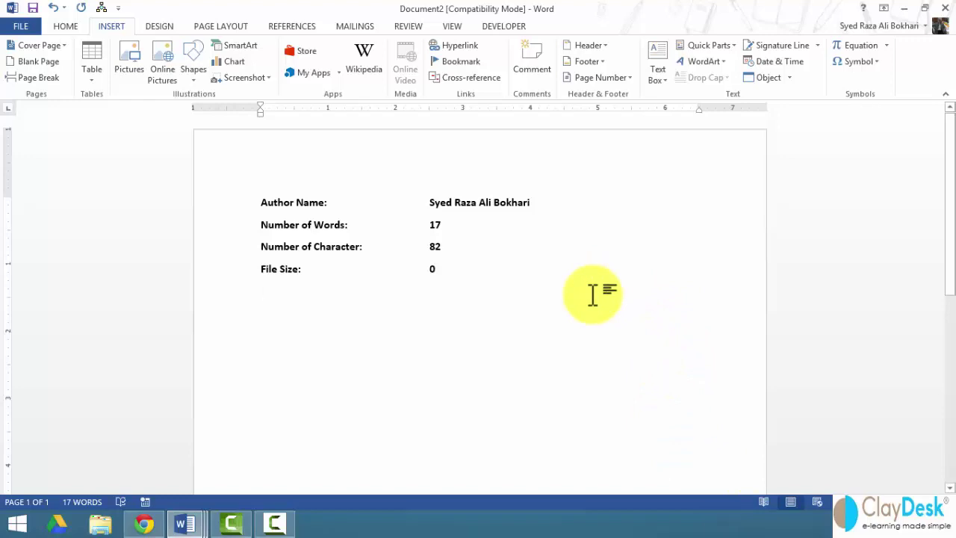
- Insert the Author Info block into a new document and confirm the author, word-count and character-count entries are fields
key(ctrl+n)
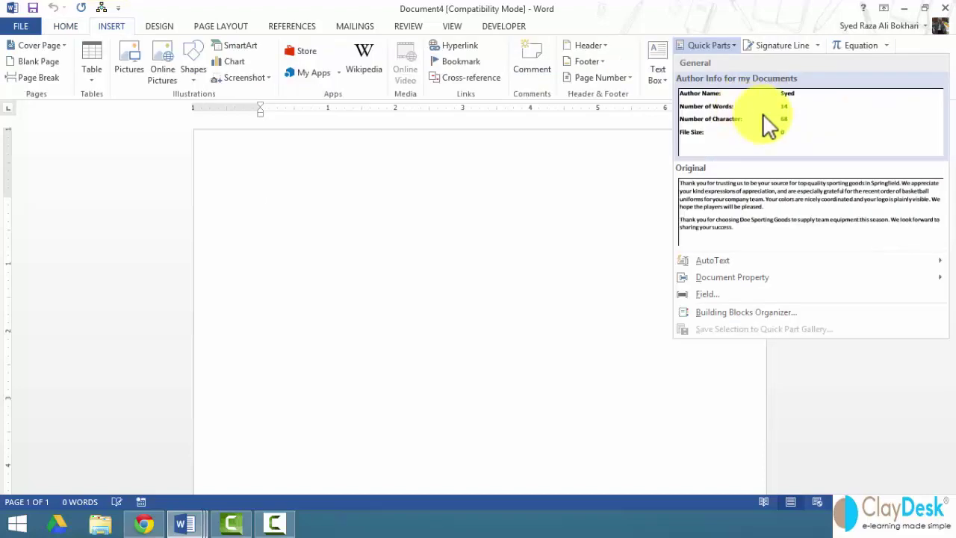
click(762, 120)
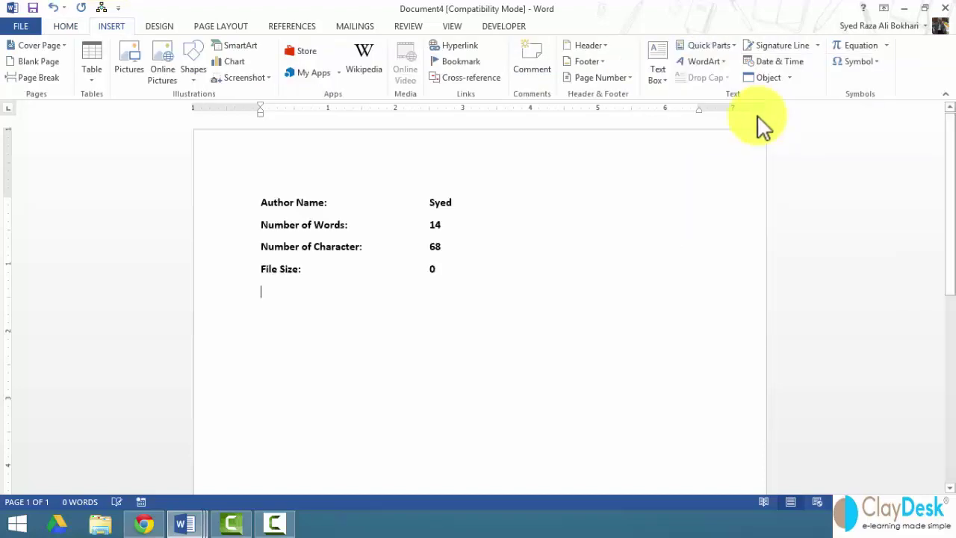
click(437, 206)
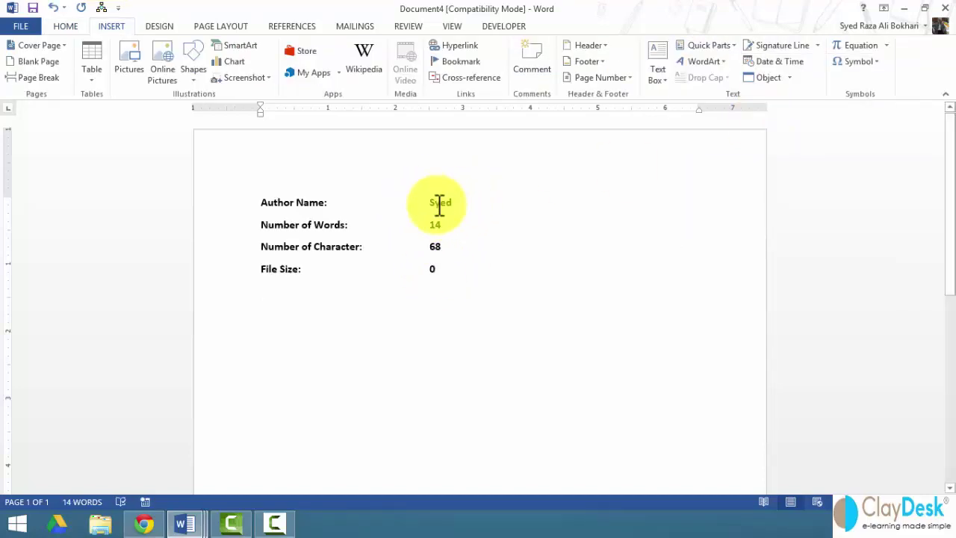
click(437, 246)
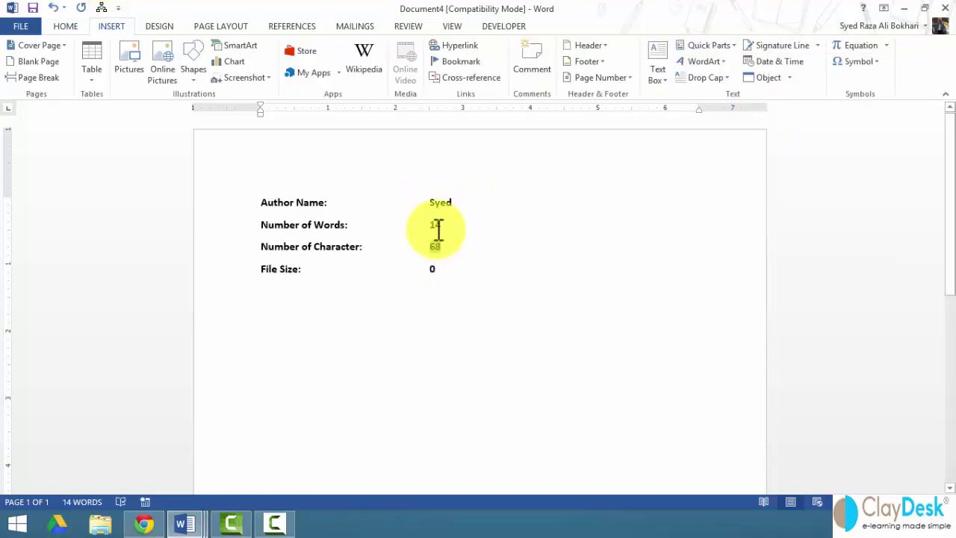
click(434, 225)
double_click(439, 225)
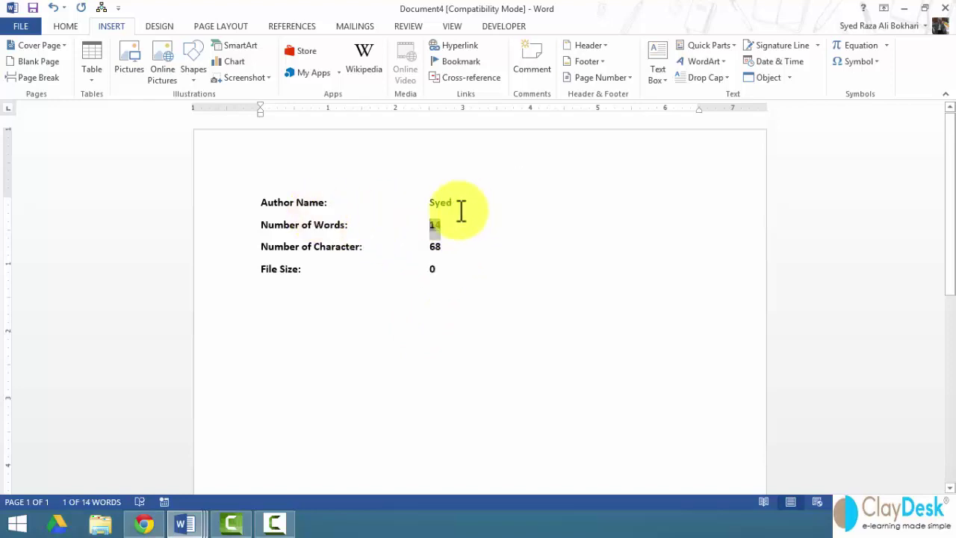
click(378, 295)
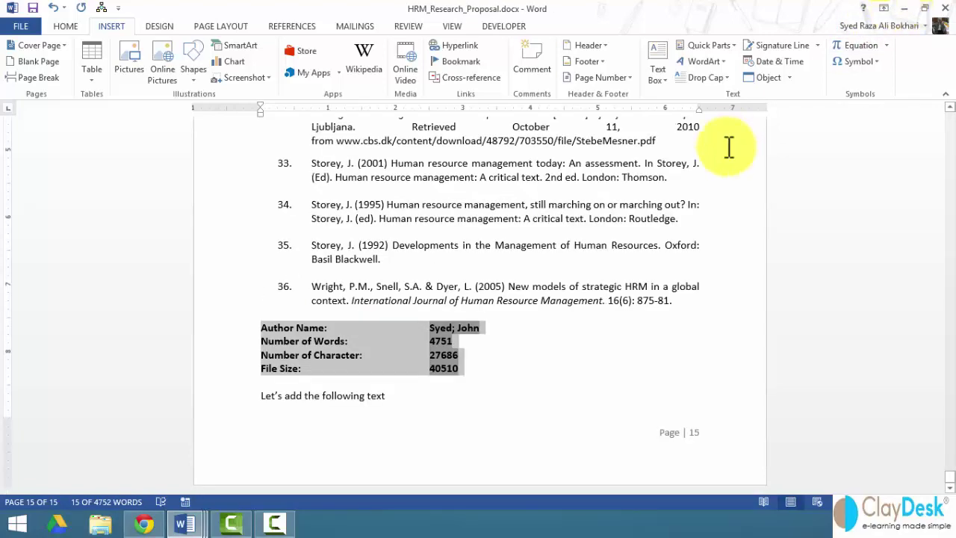
- Select the Primary data paragraph in the research proposal for copying
scroll(728, 147, up, 20)
scroll(729, 147, up, 20)
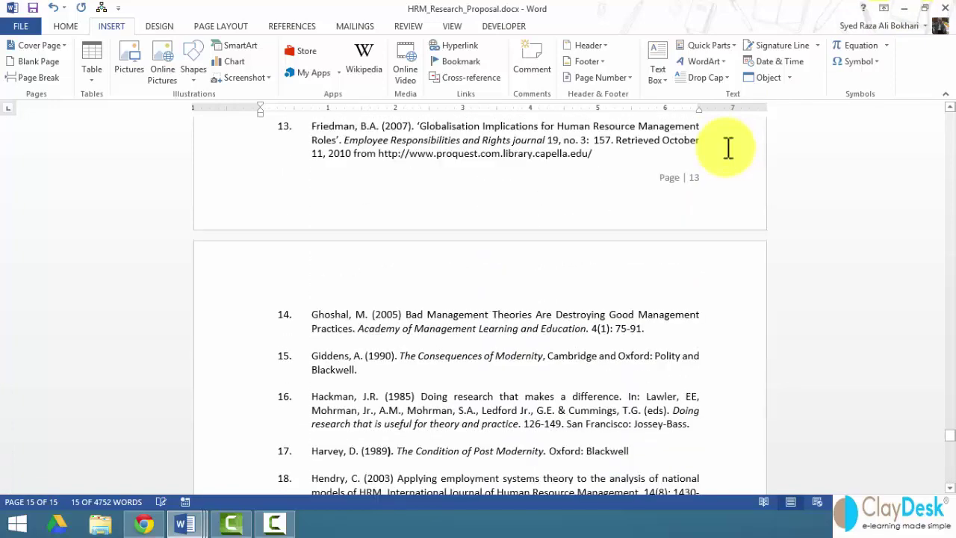
scroll(496, 229, up, 5)
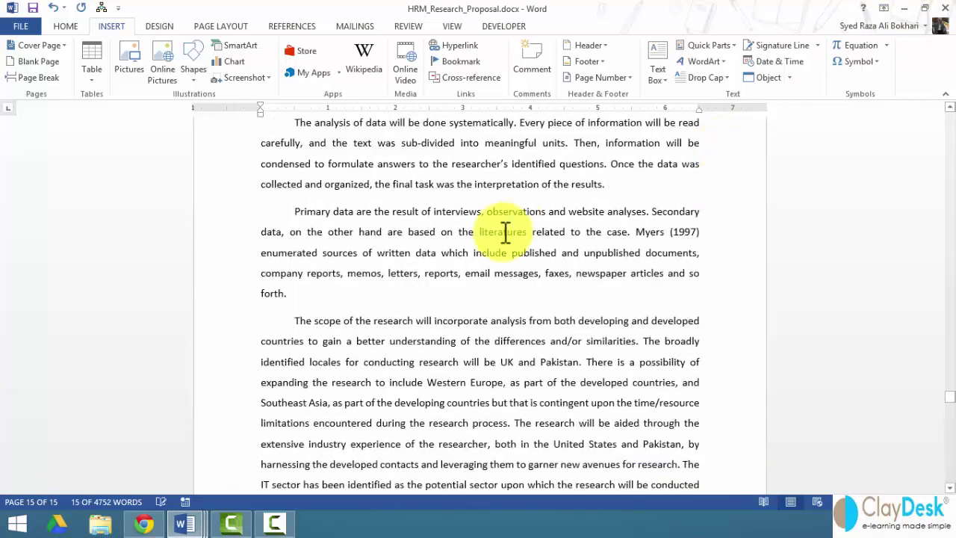
scroll(379, 187, down, 4)
scroll(383, 212, up, 2)
triple_click(385, 212)
key(ctrl+c)
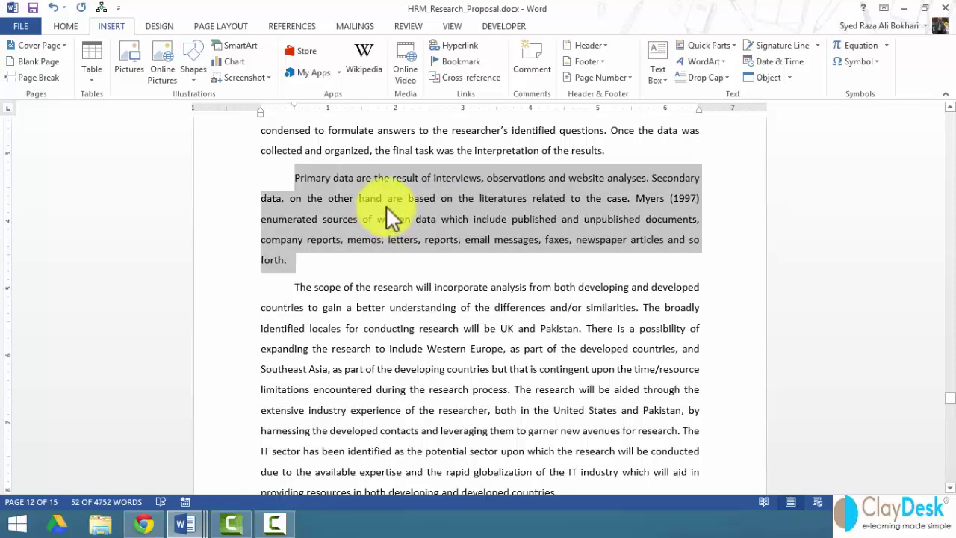
- Minimize the proposal and Document1 windows and bring Document2 forward from the taskbar
click(905, 9)
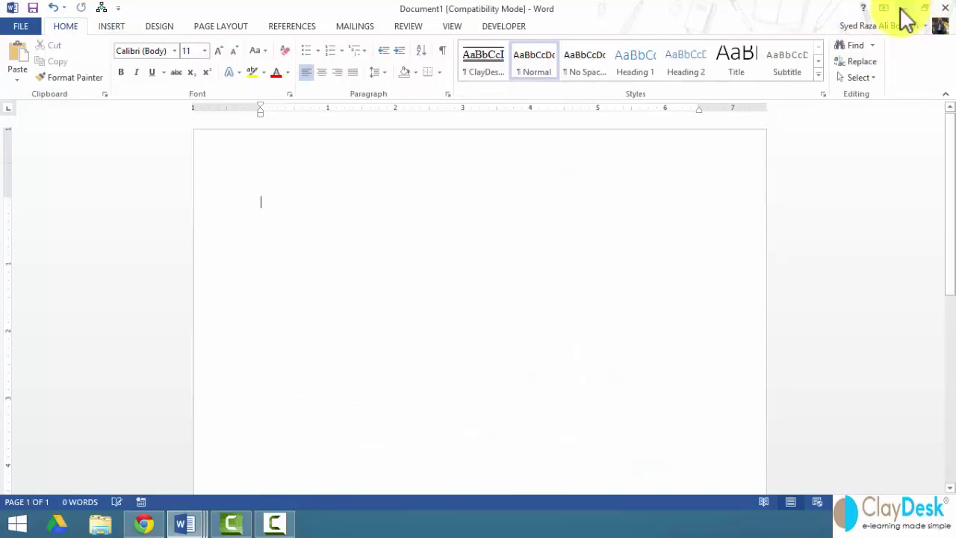
click(906, 9)
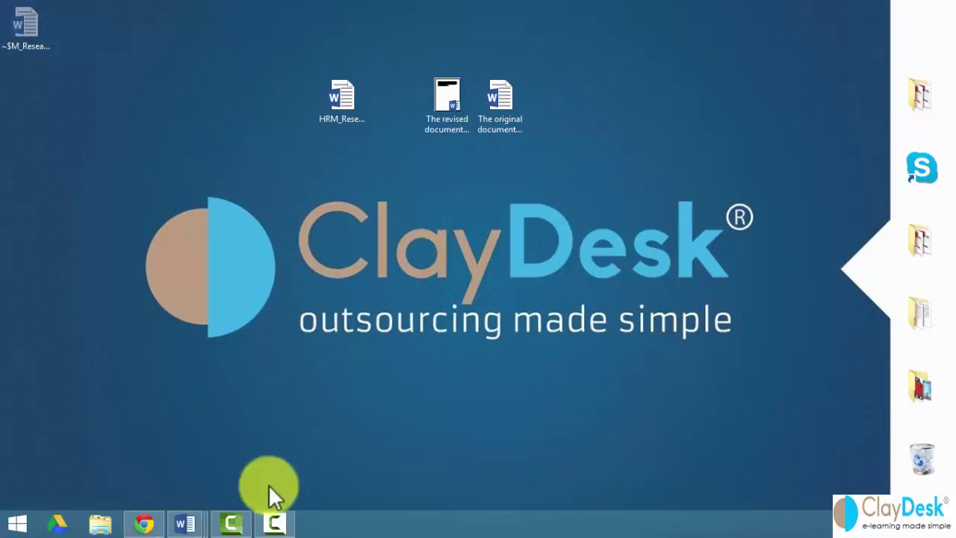
click(185, 523)
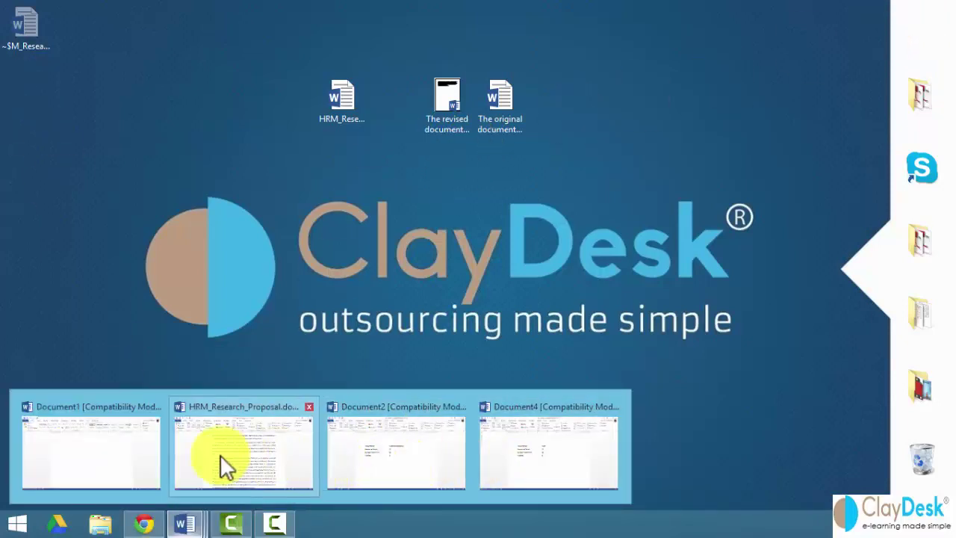
click(392, 448)
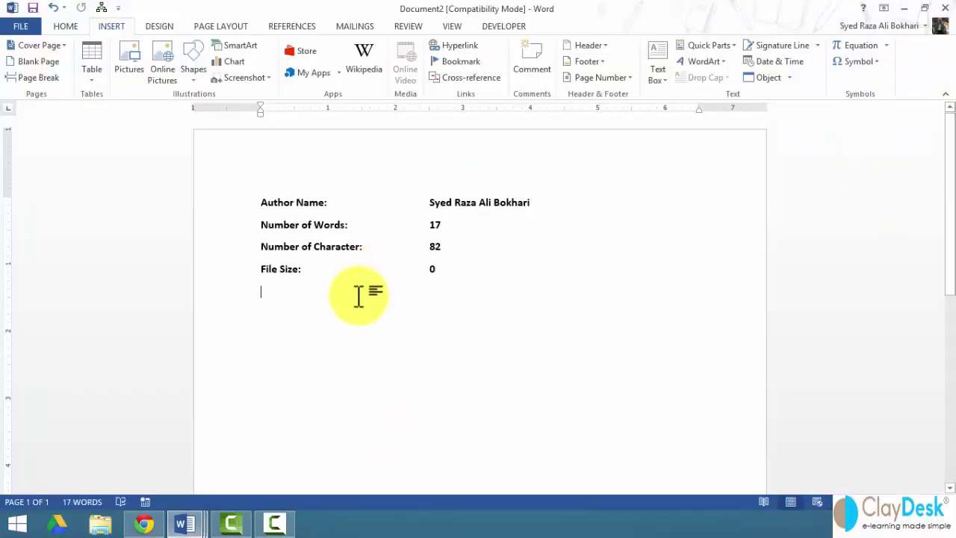
- Paste the Primary data paragraph into Document2 and then into Document4
key(ctrl+v)
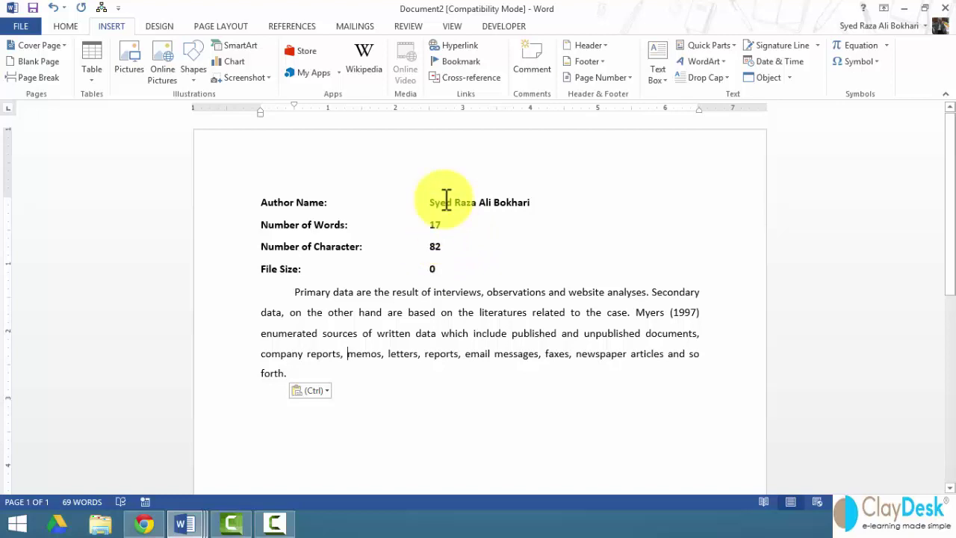
mouse_move(192, 523)
click(515, 440)
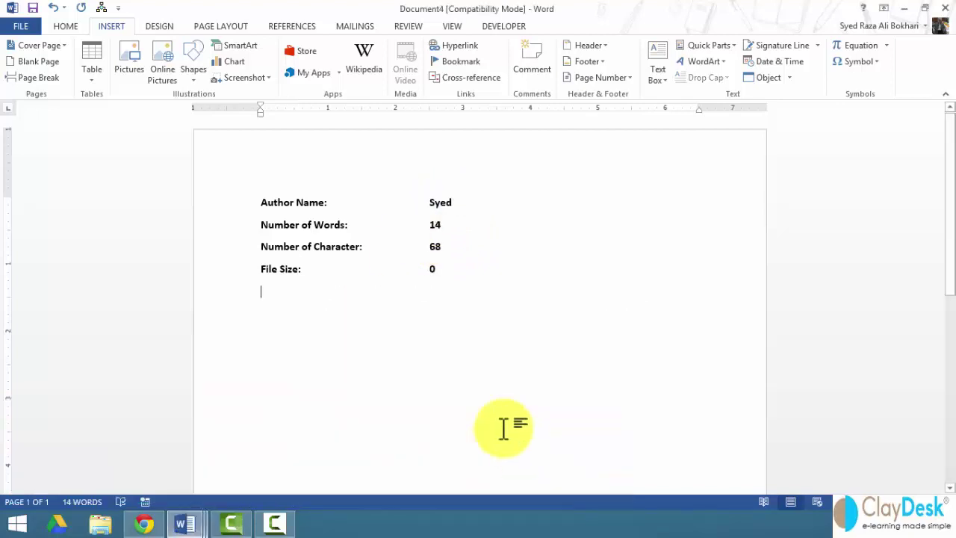
key(ctrl+v)
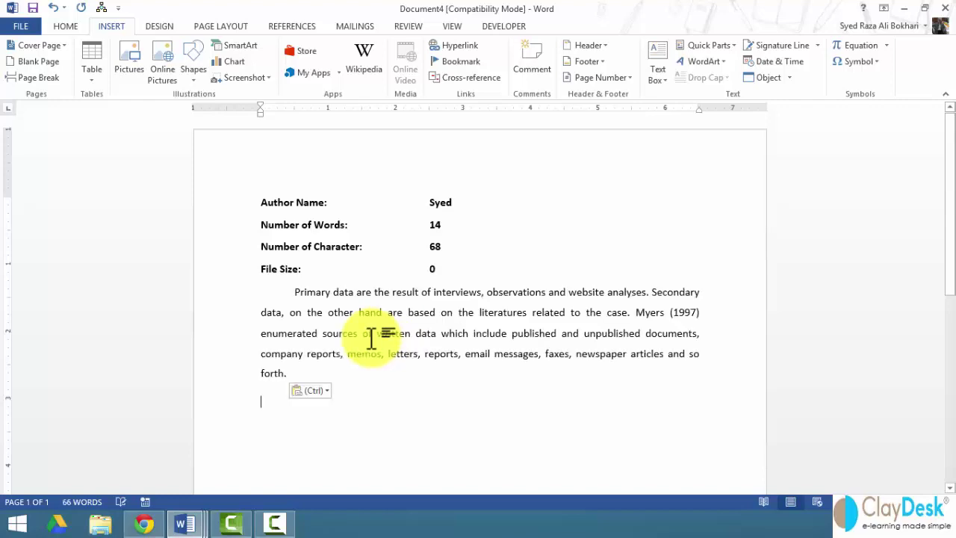
- Update Document4's word and character count fields to 66 words and 368 characters
right_click(436, 223)
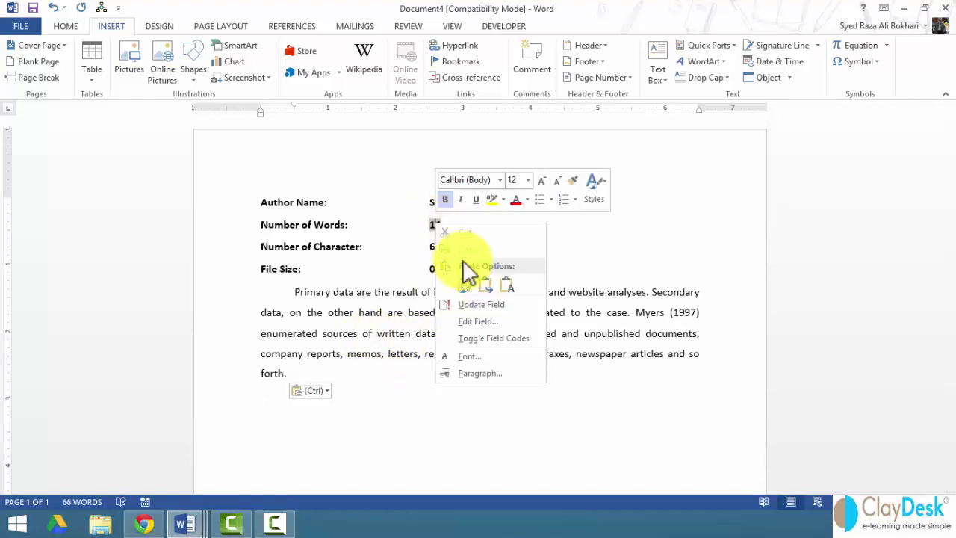
click(481, 304)
click(435, 246)
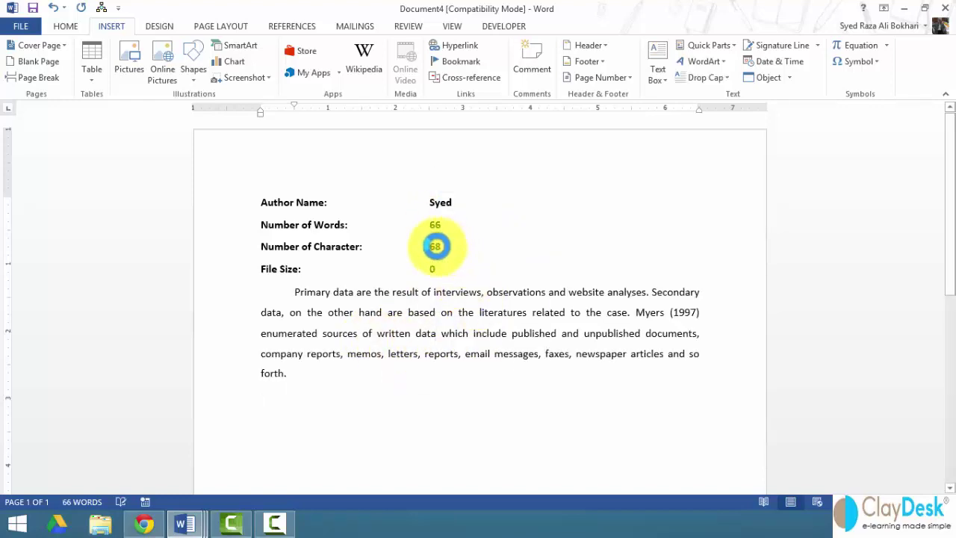
right_click(437, 249)
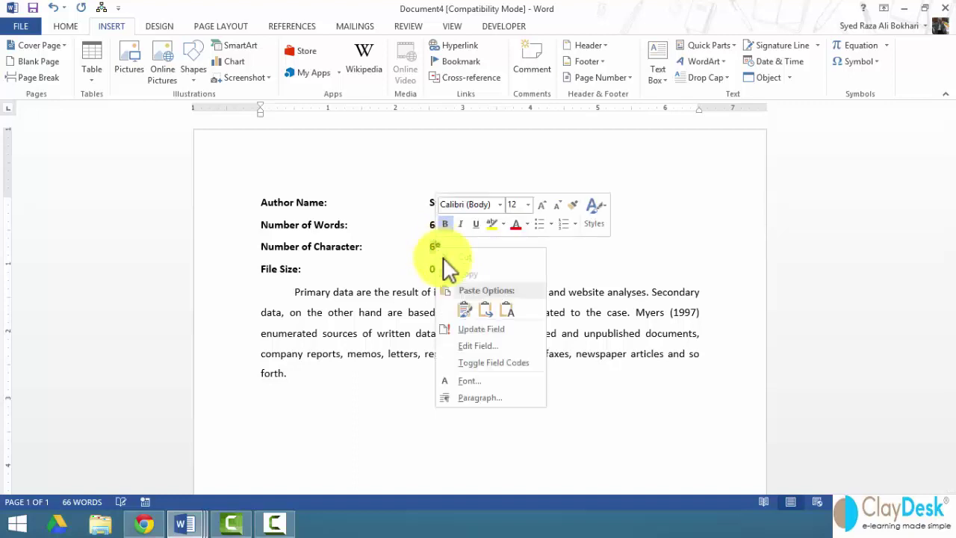
click(474, 329)
click(495, 364)
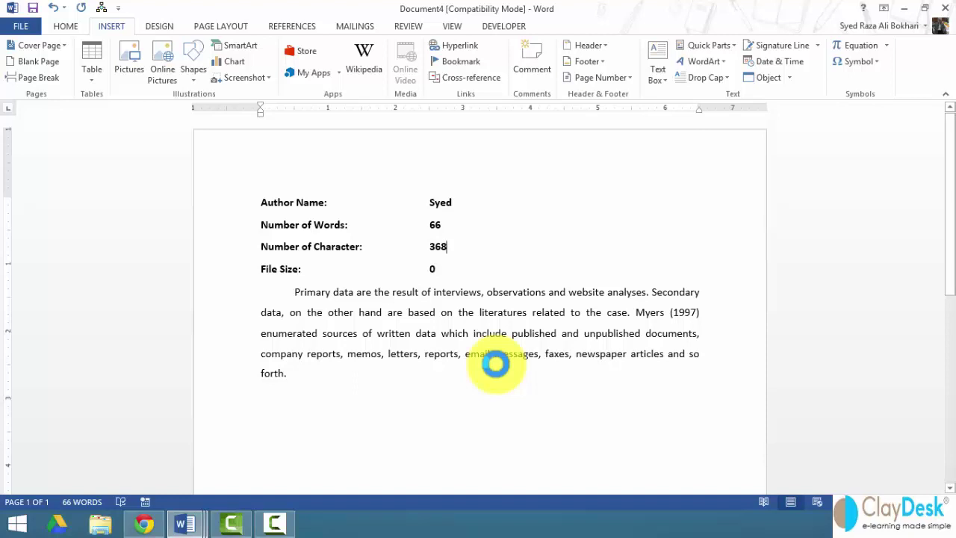
- Update the File Size field in Document4
click(426, 333)
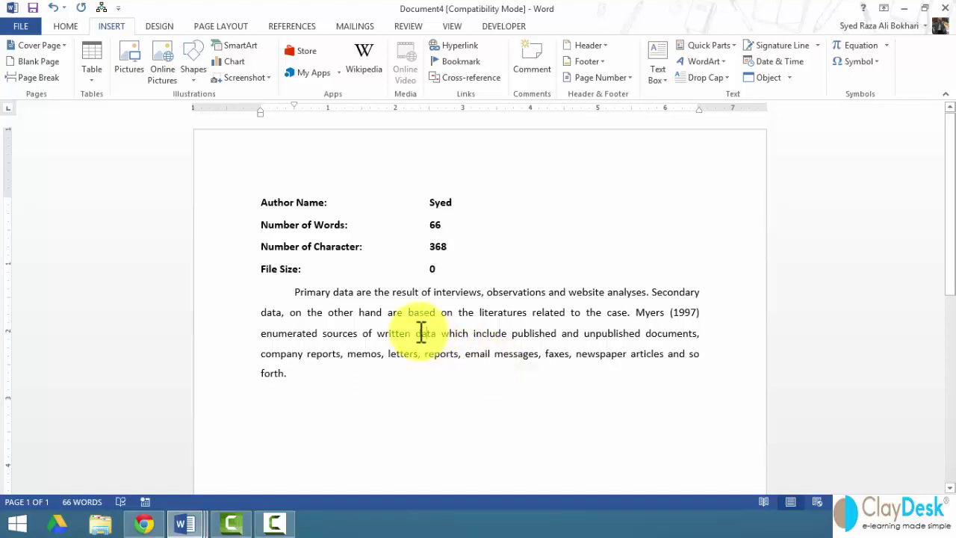
right_click(435, 269)
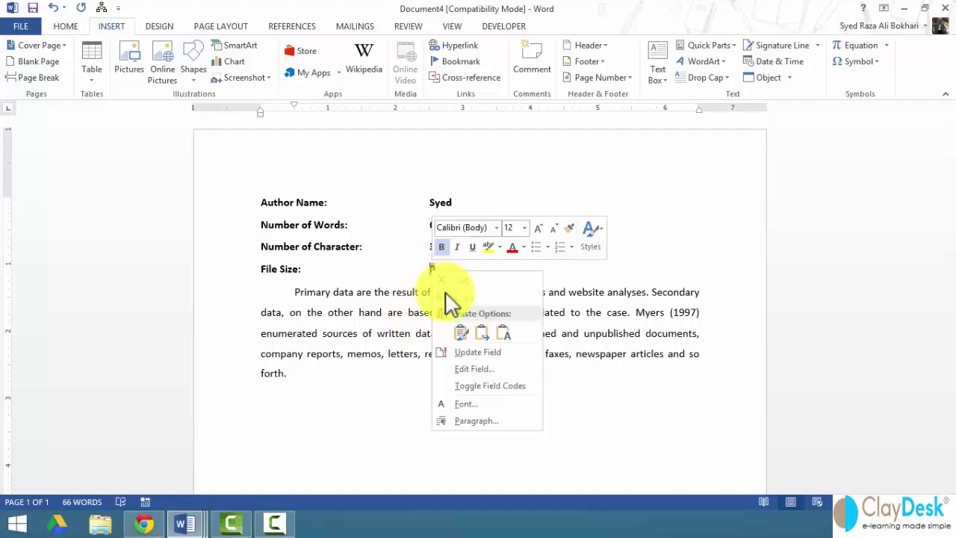
click(468, 347)
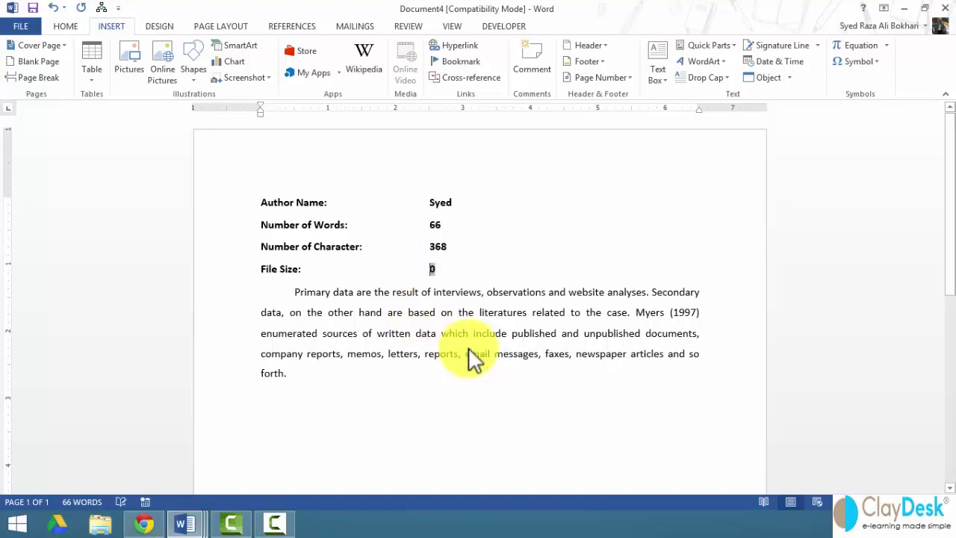
click(436, 270)
click(429, 297)
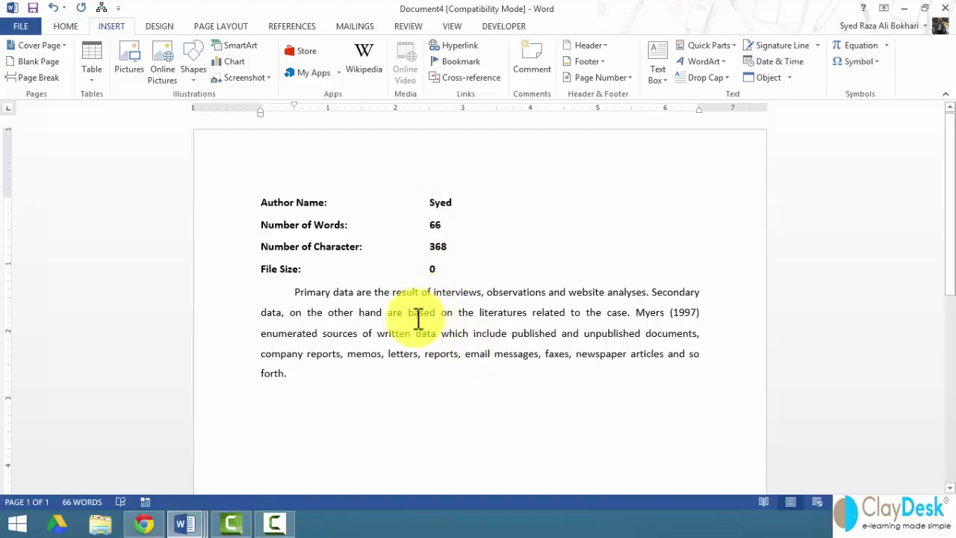